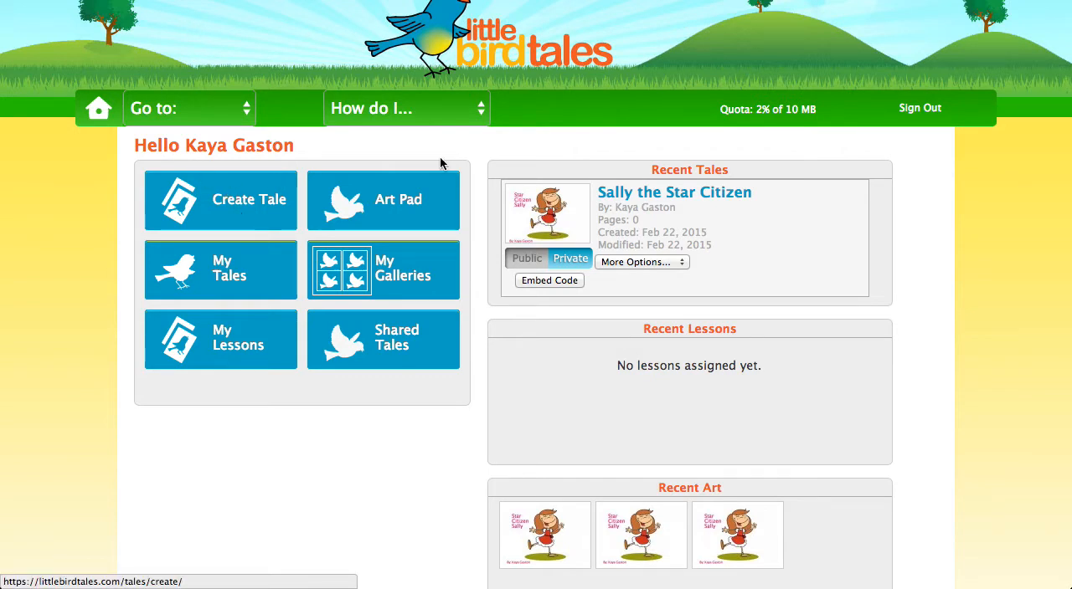
Open the recent tale "Sally the Star Citizen" for editing.
{"action": "mouse_move", "coordinate": [649, 209]}
{"action": "left_click", "coordinate": [622, 195]}
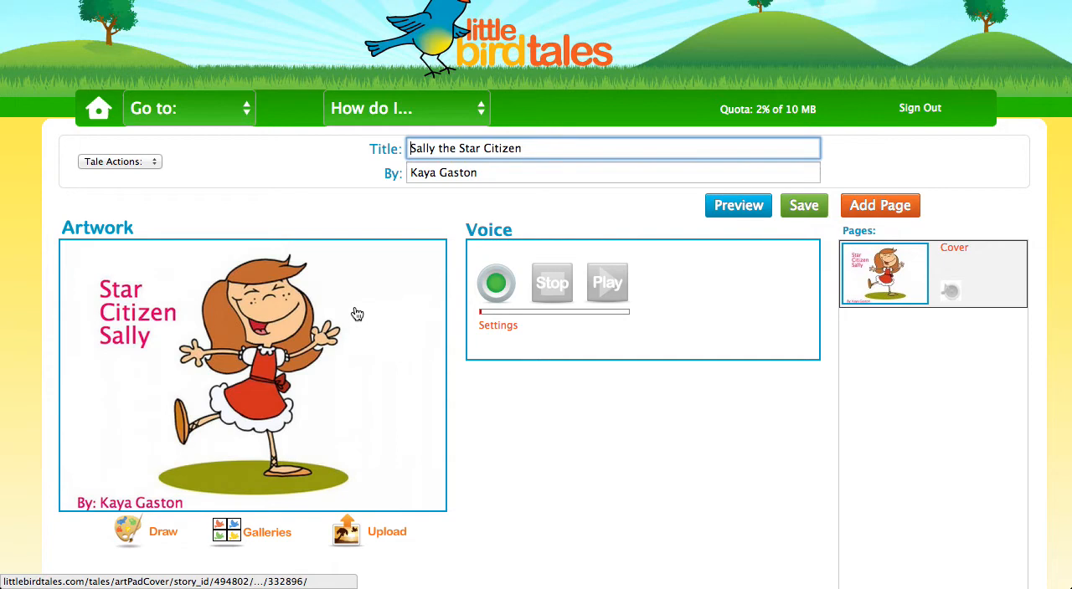
{"action": "scroll", "coordinate": [455, 328], "scroll_direction": "down", "scroll_amount": 3}
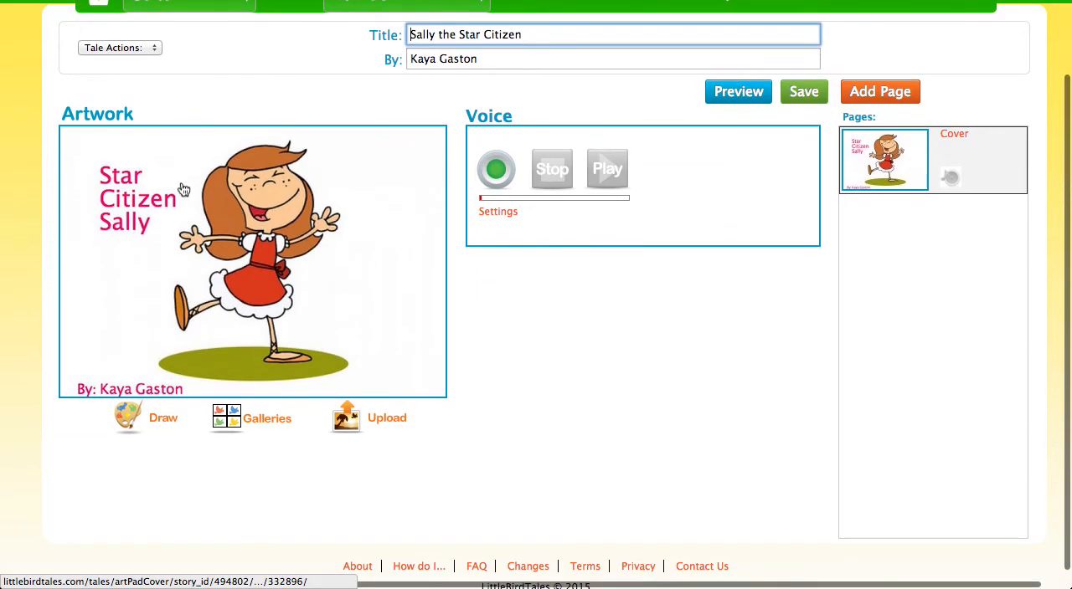
{"action": "scroll", "coordinate": [226, 317], "scroll_direction": "down", "scroll_amount": 1}
{"action": "scroll", "coordinate": [200, 318], "scroll_direction": "up", "scroll_amount": 1}
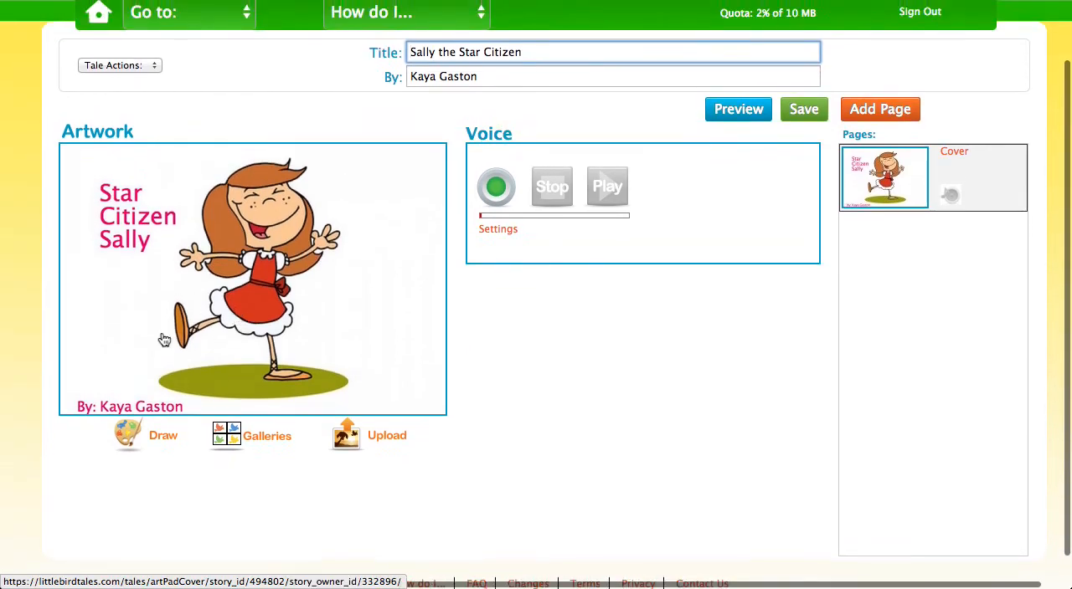
{"action": "scroll", "coordinate": [198, 360], "scroll_direction": "right", "scroll_amount": 1}
{"action": "scroll", "coordinate": [197, 360], "scroll_direction": "up", "scroll_amount": 1}
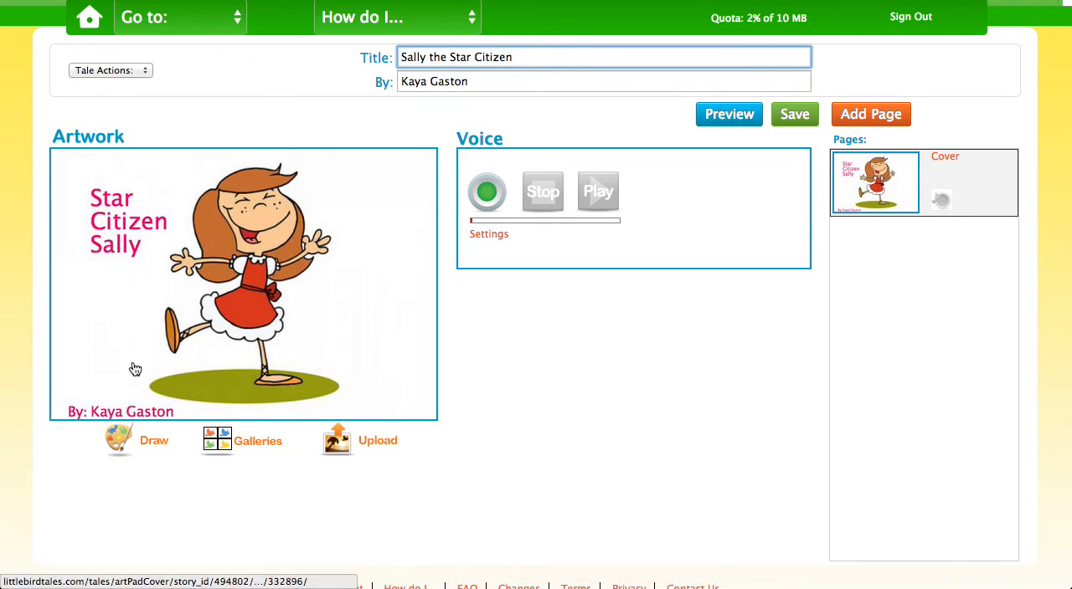
Open the cover artwork in the Art Pad, save it and return to the tale editor.
{"action": "left_click", "coordinate": [193, 278]}
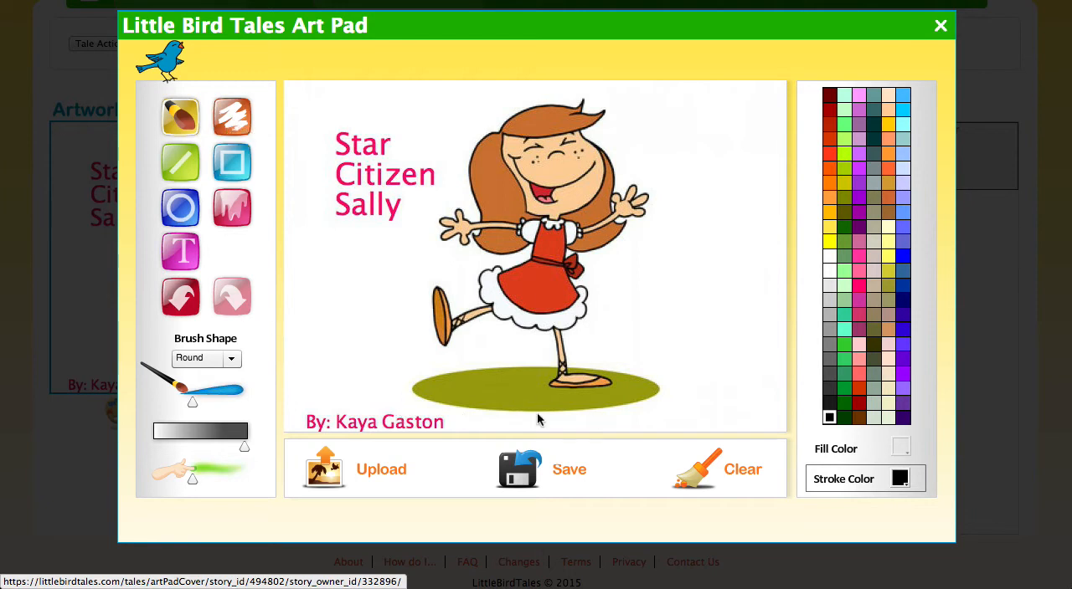
{"action": "left_click", "coordinate": [525, 473]}
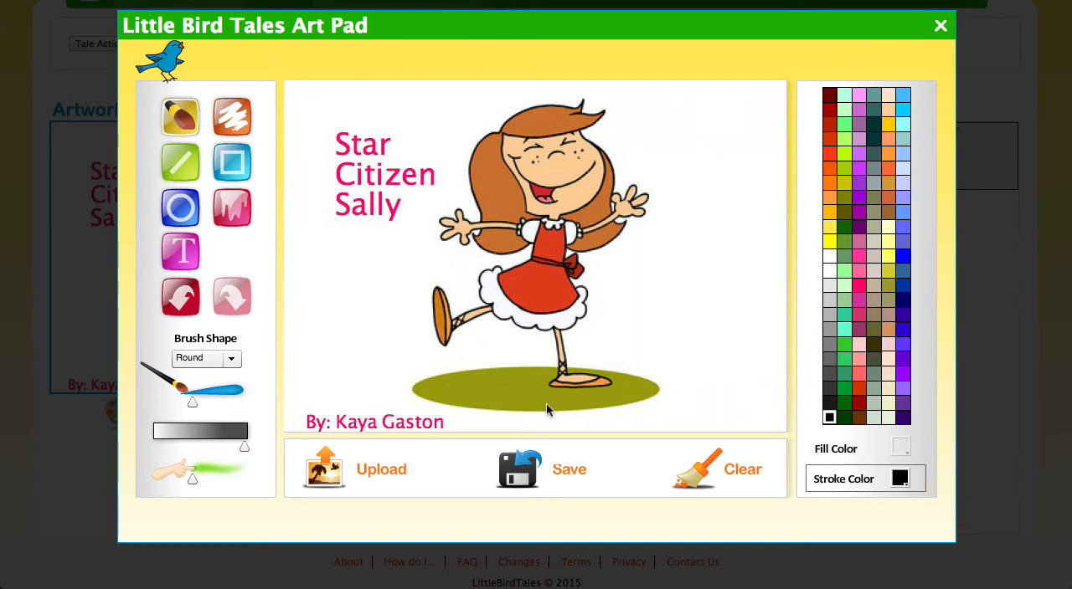
{"action": "left_click", "coordinate": [940, 26]}
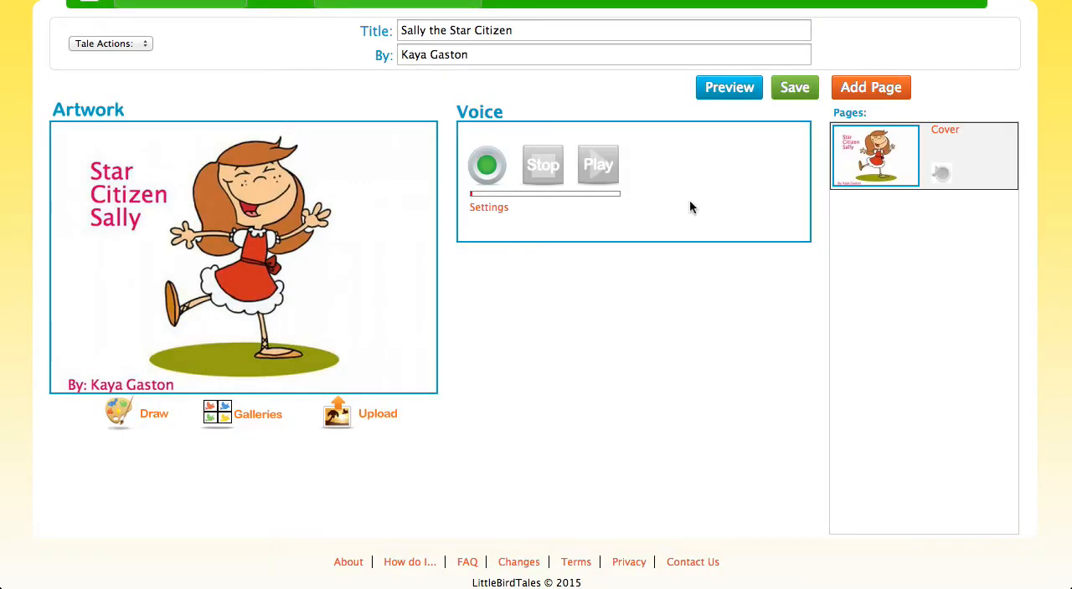
{"action": "scroll", "coordinate": [875, 156], "scroll_direction": "down", "scroll_amount": 1}
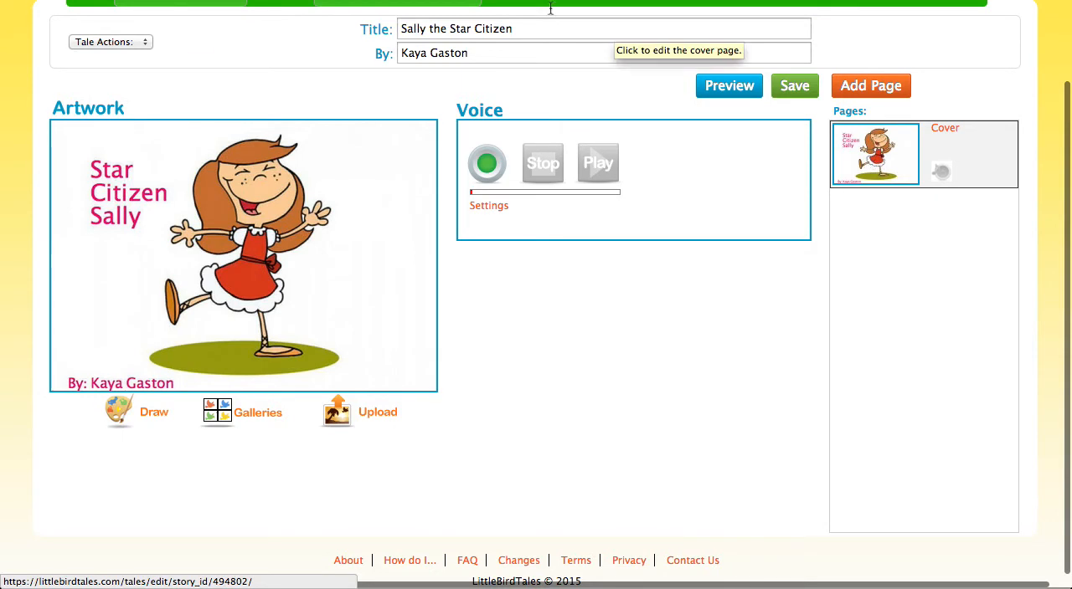
{"action": "scroll", "coordinate": [492, 268], "scroll_direction": "up", "scroll_amount": 3}
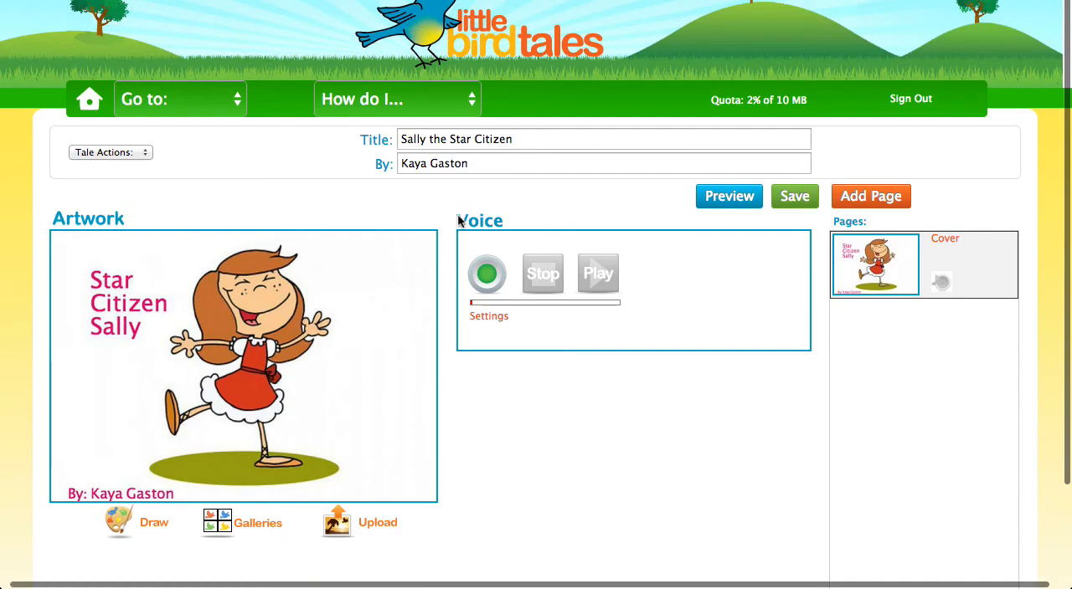
{"action": "scroll", "coordinate": [458, 221], "scroll_direction": "up", "scroll_amount": 1}
{"action": "scroll", "coordinate": [438, 319], "scroll_direction": "down", "scroll_amount": 1}
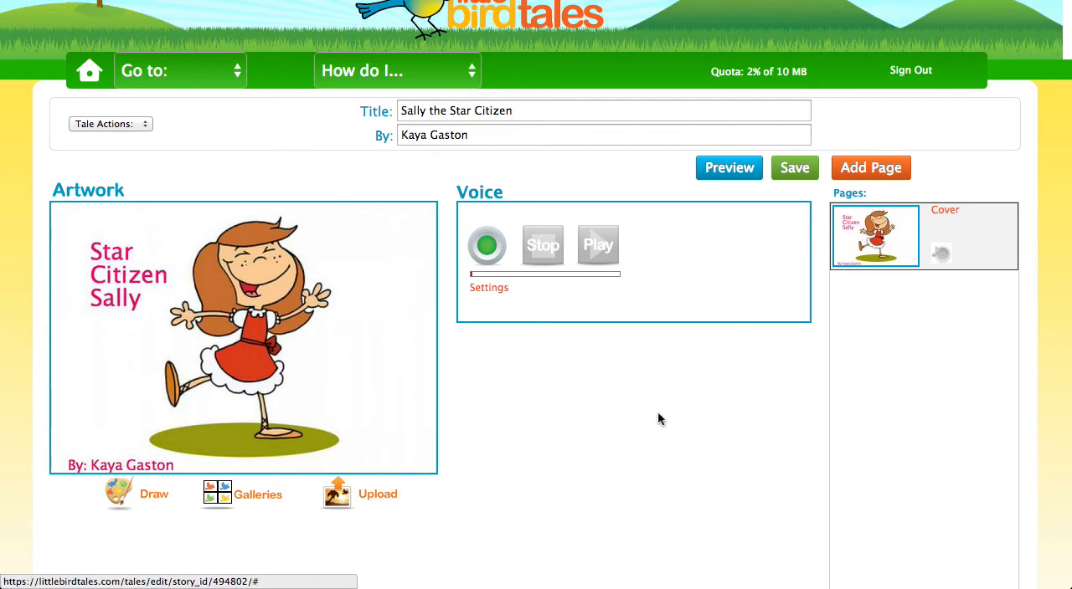
{"action": "left_click", "coordinate": [875, 172]}
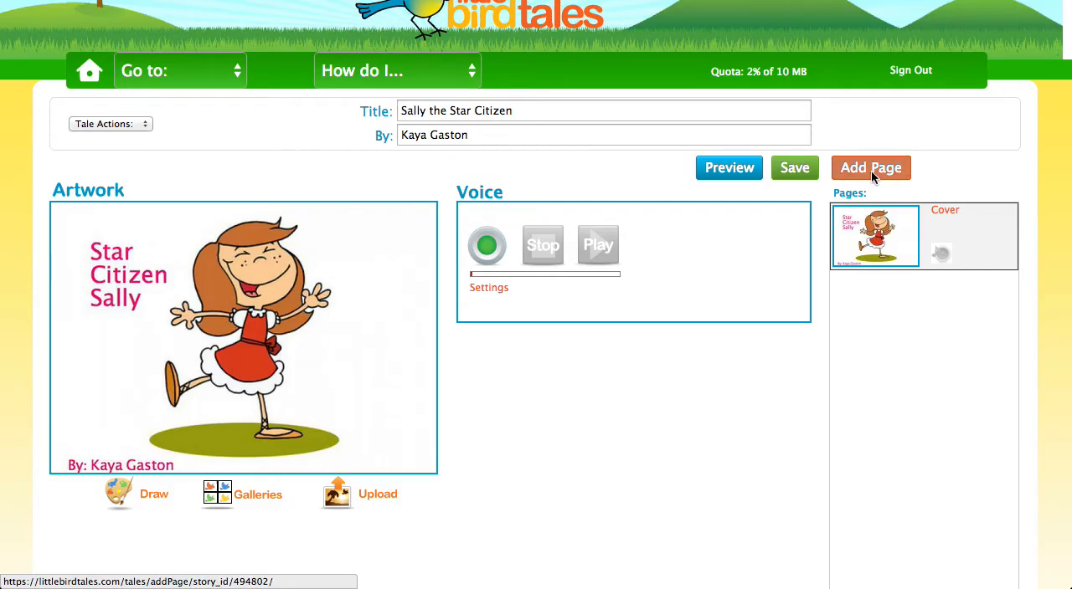
{"action": "left_click", "coordinate": [873, 176]}
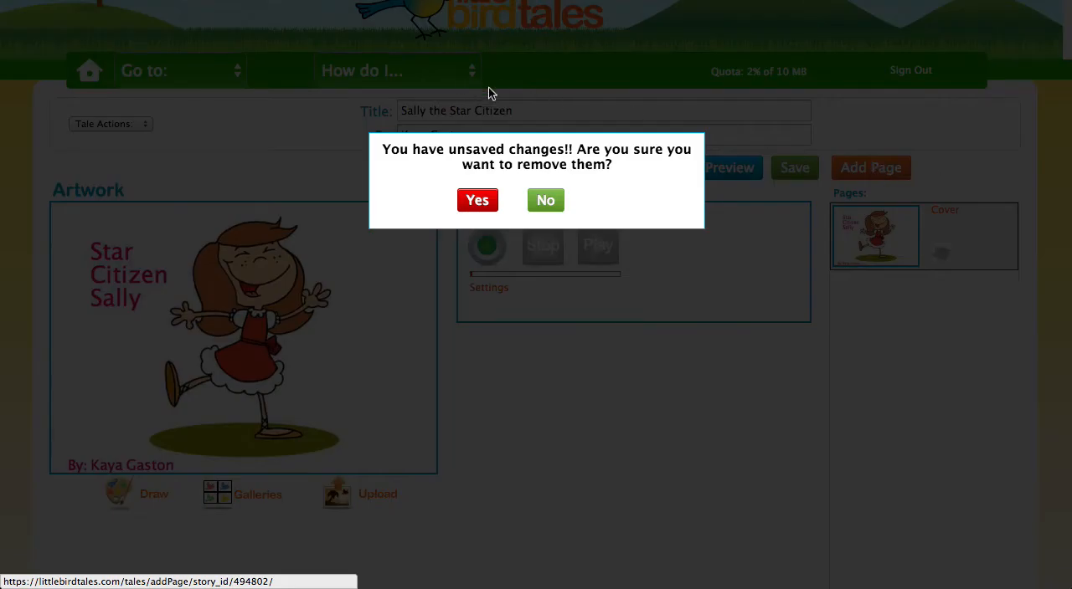
{"action": "left_click", "coordinate": [546, 200]}
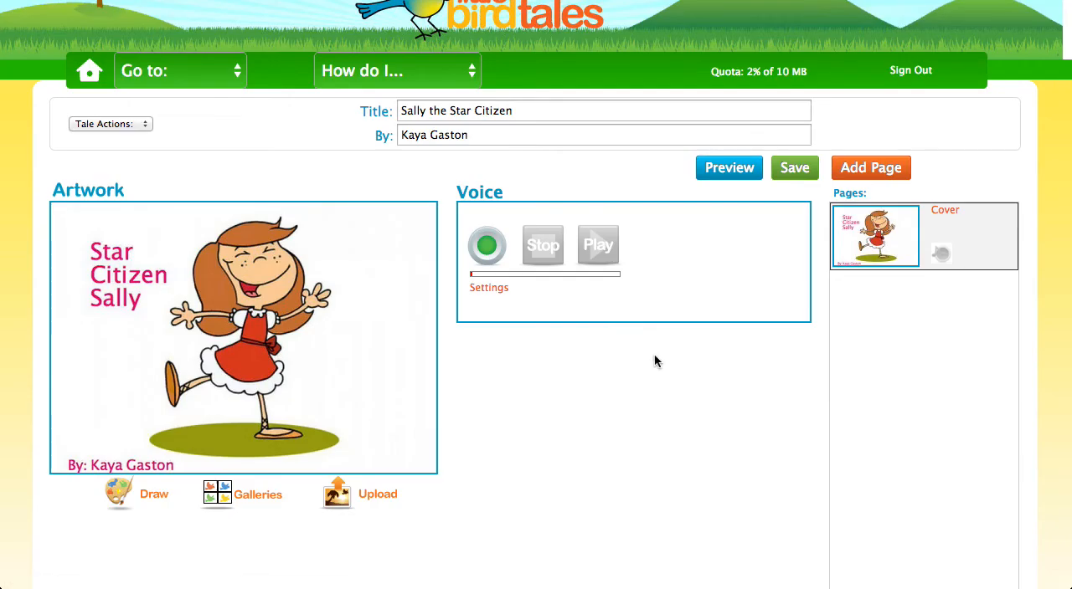
{"action": "left_click", "coordinate": [879, 174]}
{"action": "left_click", "coordinate": [544, 199]}
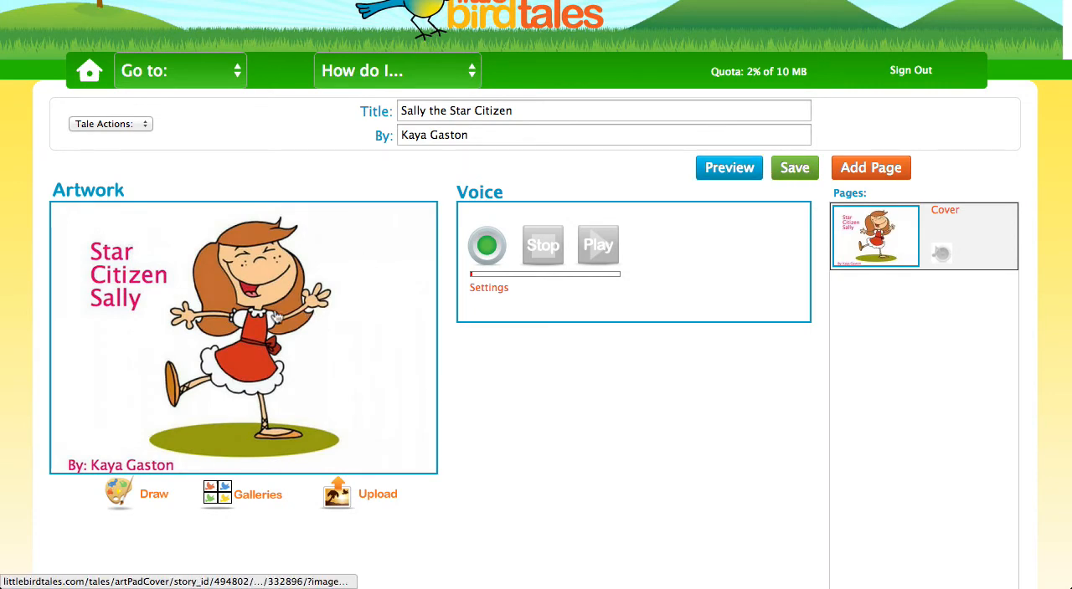
Save the cover page and add a new blank page to the tale.
{"action": "left_click", "coordinate": [795, 168]}
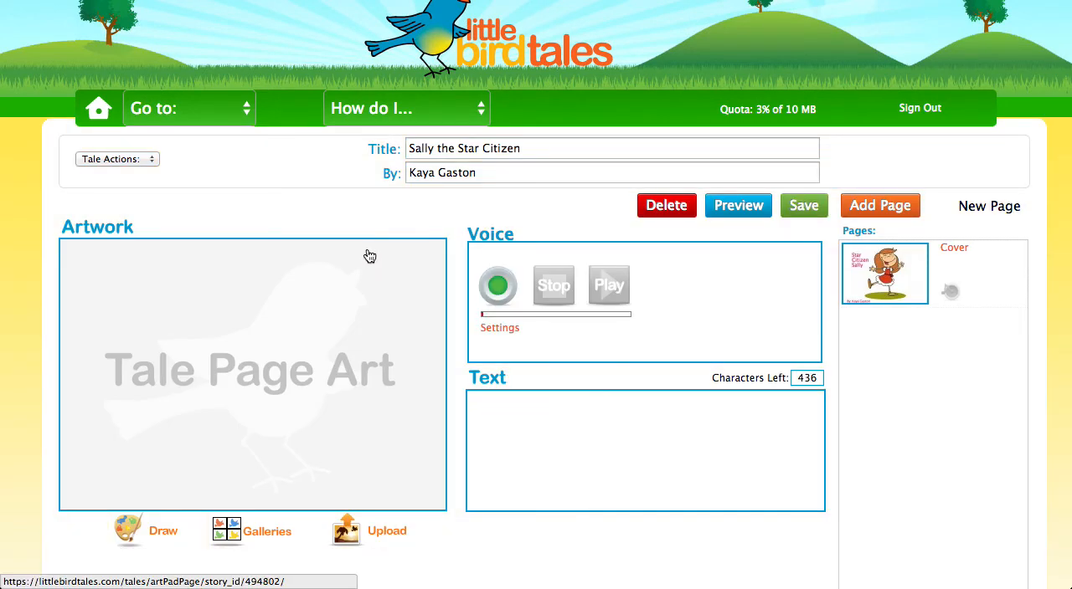
Open the new page's artwork in the Art Pad and fill the whole canvas with light blue.
{"action": "scroll", "coordinate": [292, 385], "scroll_direction": "down", "scroll_amount": 1}
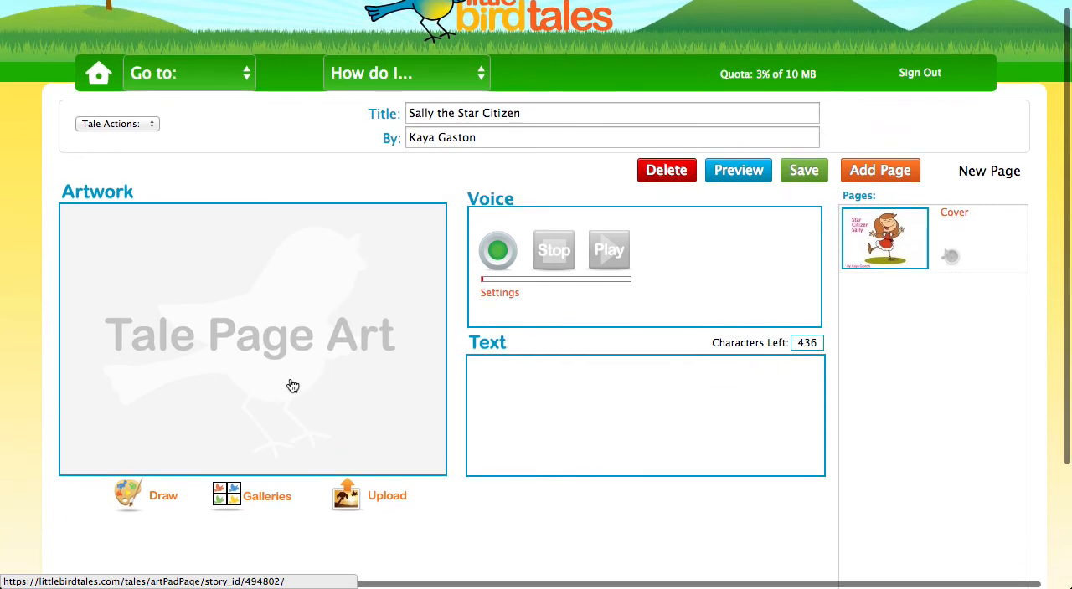
{"action": "left_click", "coordinate": [293, 386]}
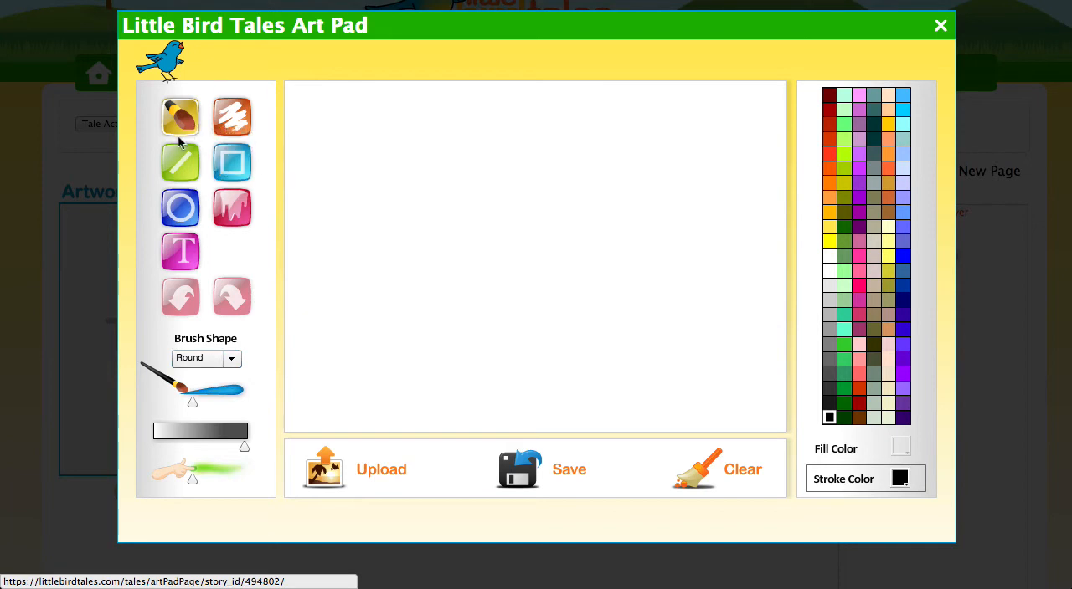
{"action": "left_click", "coordinate": [232, 207]}
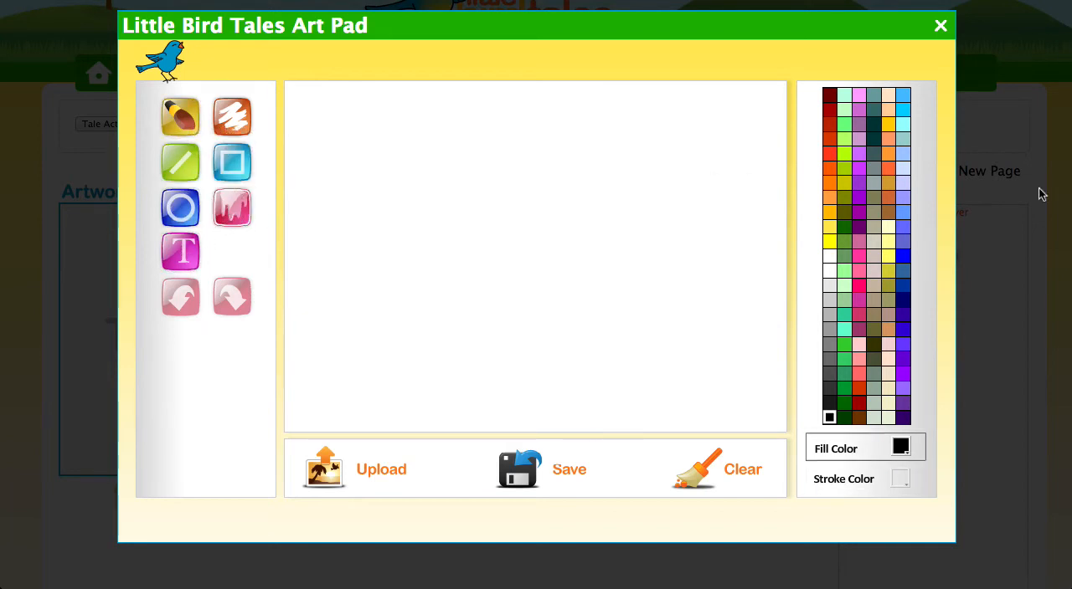
{"action": "left_click", "coordinate": [904, 156]}
{"action": "left_click", "coordinate": [598, 214]}
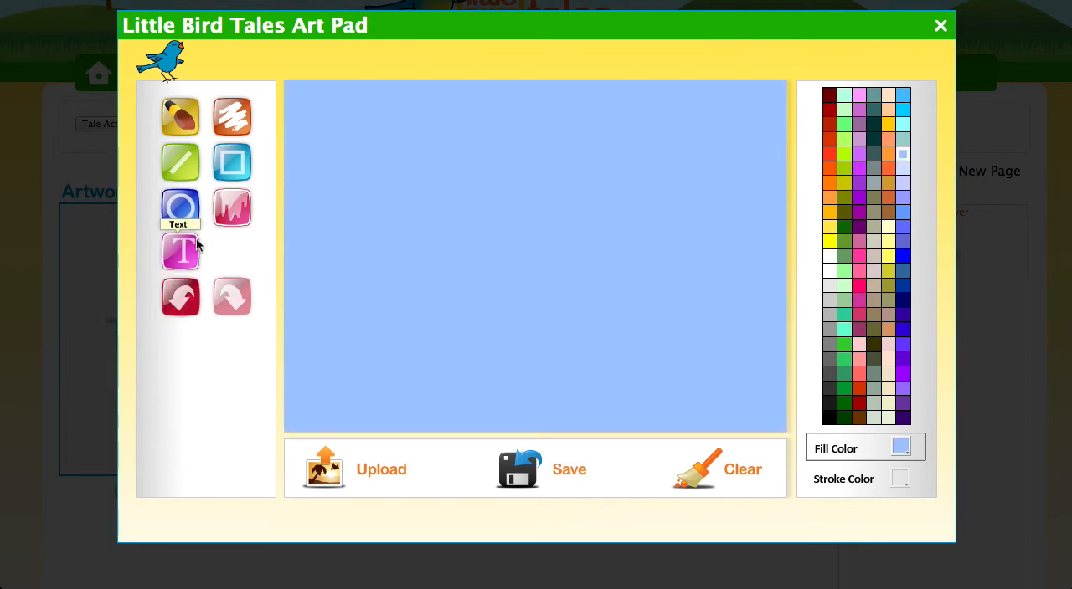
Paint a stick figure with head, body, legs and raised arms on the canvas's left side, using a thicker round brush in dark grey-green.
{"action": "left_click", "coordinate": [184, 121]}
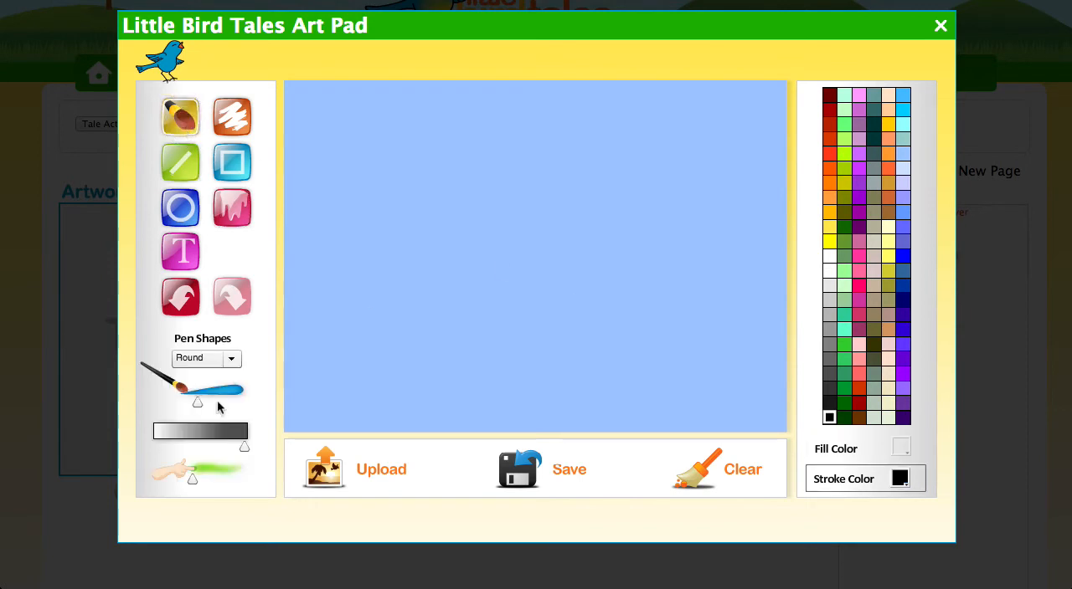
{"action": "left_click", "coordinate": [231, 359]}
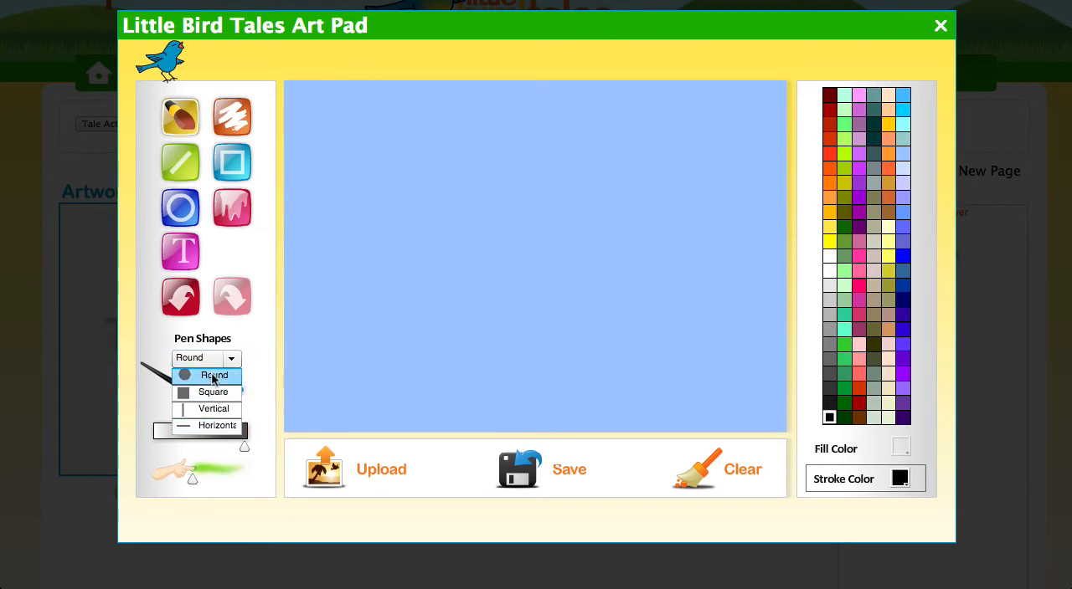
{"action": "left_click", "coordinate": [213, 375]}
{"action": "left_click_drag", "start_coordinate": [197, 403], "coordinate": [210, 409]}
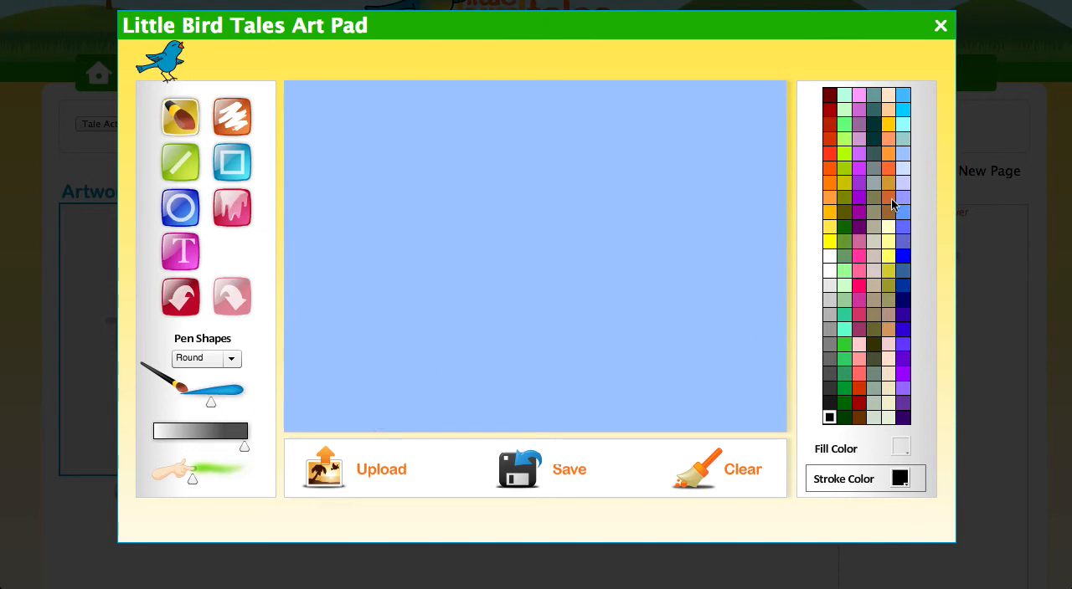
{"action": "left_click", "coordinate": [860, 158]}
{"action": "left_click", "coordinate": [860, 158]}
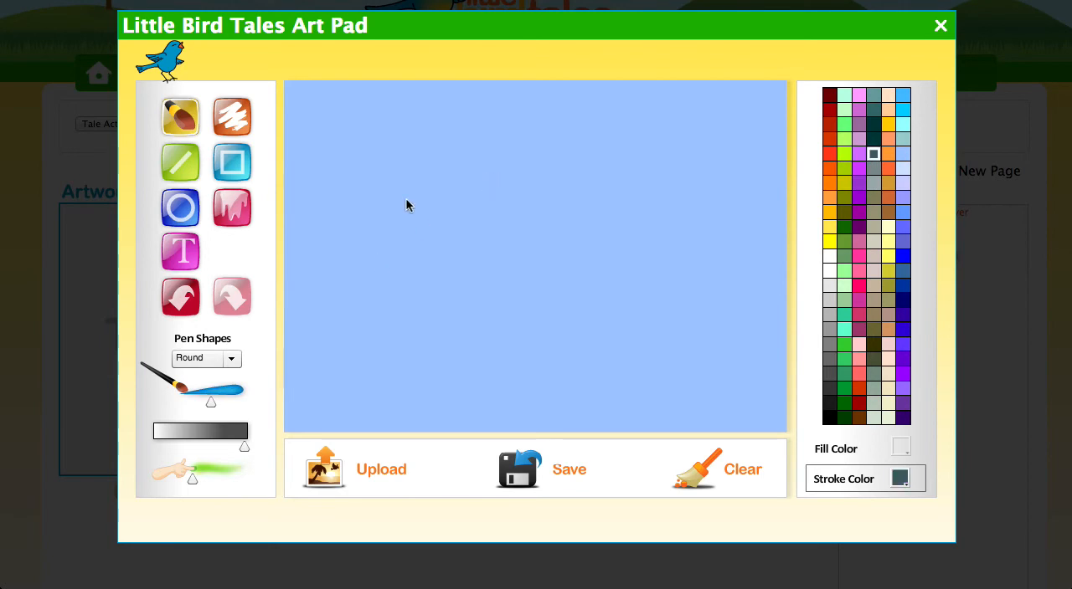
{"action": "left_click", "coordinate": [372, 207]}
{"action": "mouse_move", "coordinate": [329, 264]}
{"action": "left_mouse_down"}
{"action": "mouse_move", "coordinate": [383, 283]}
{"action": "mouse_move", "coordinate": [420, 266]}
{"action": "mouse_move", "coordinate": [418, 241]}
{"action": "mouse_move", "coordinate": [383, 201]}
{"action": "left_mouse_up"}
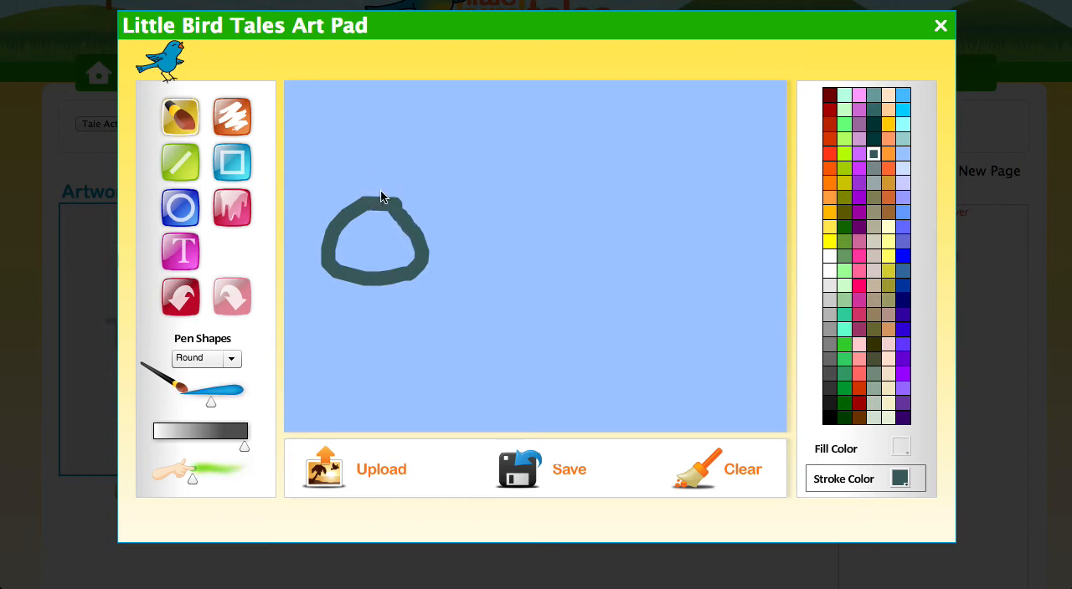
{"action": "mouse_move", "coordinate": [374, 286]}
{"action": "left_mouse_down"}
{"action": "mouse_move", "coordinate": [369, 406]}
{"action": "mouse_move", "coordinate": [303, 422]}
{"action": "mouse_move", "coordinate": [360, 422]}
{"action": "mouse_move", "coordinate": [374, 409]}
{"action": "mouse_move", "coordinate": [433, 441]}
{"action": "left_mouse_up"}
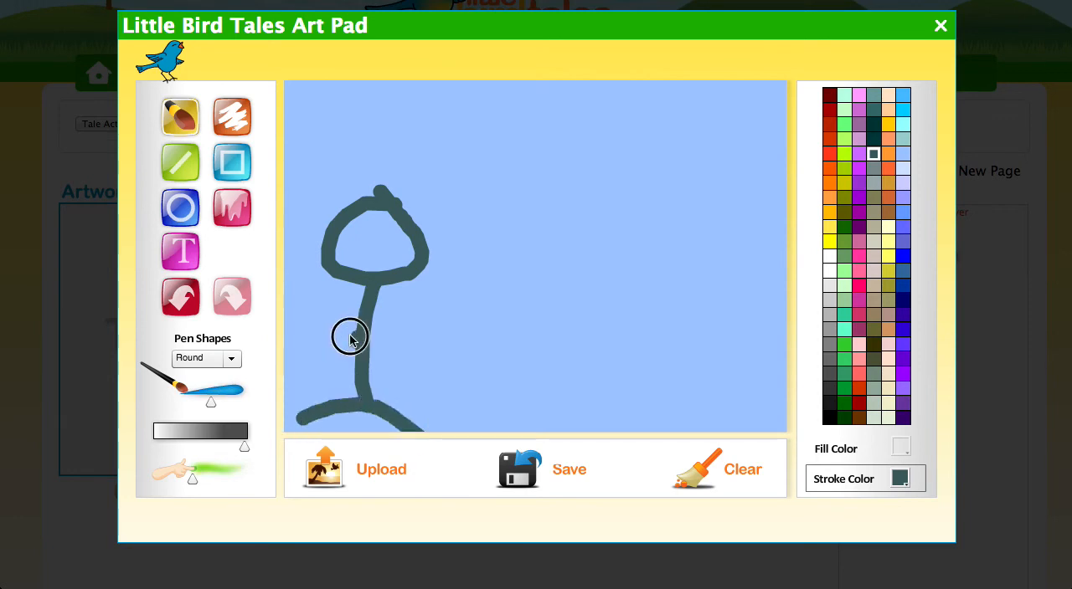
{"action": "left_click_drag", "start_coordinate": [351, 337], "coordinate": [303, 283]}
{"action": "left_click_drag", "start_coordinate": [371, 336], "coordinate": [450, 310]}
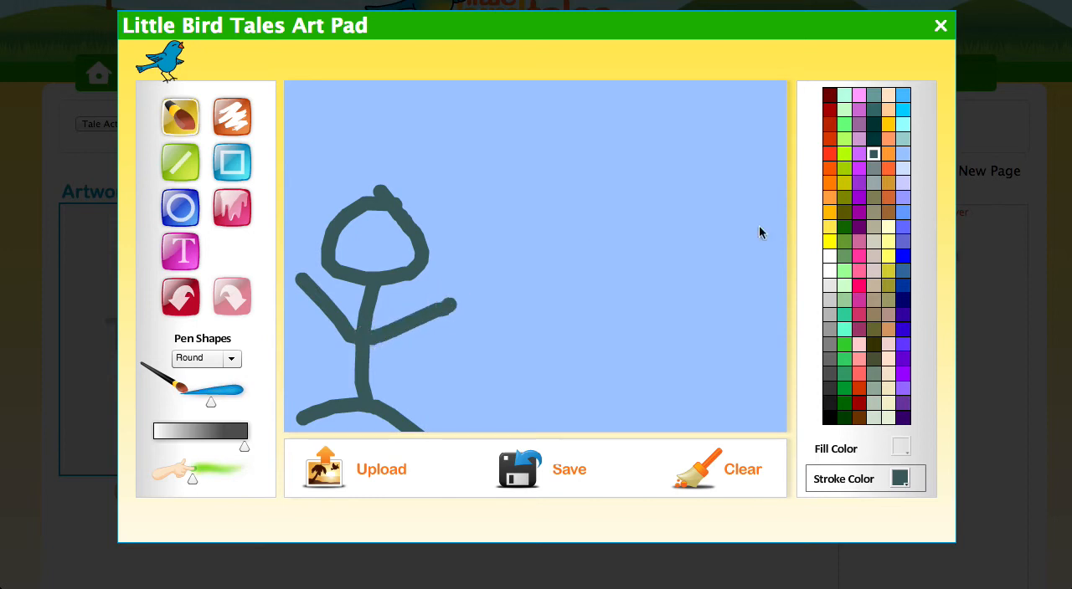
Paint long yellow hair down both sides of the stick figure's head.
{"action": "left_click", "coordinate": [847, 227]}
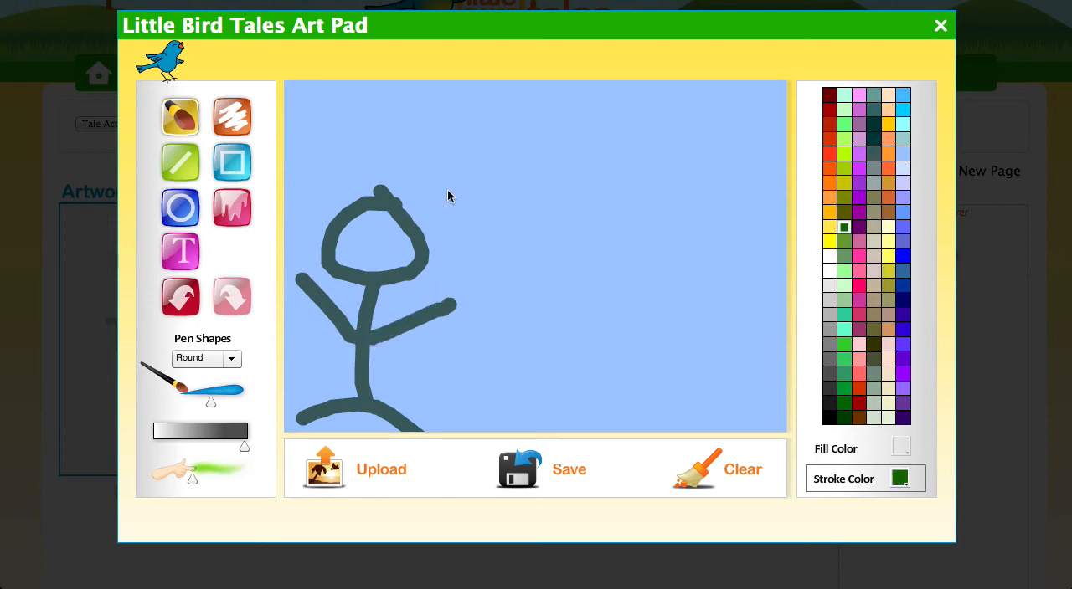
{"action": "left_click", "coordinate": [886, 259]}
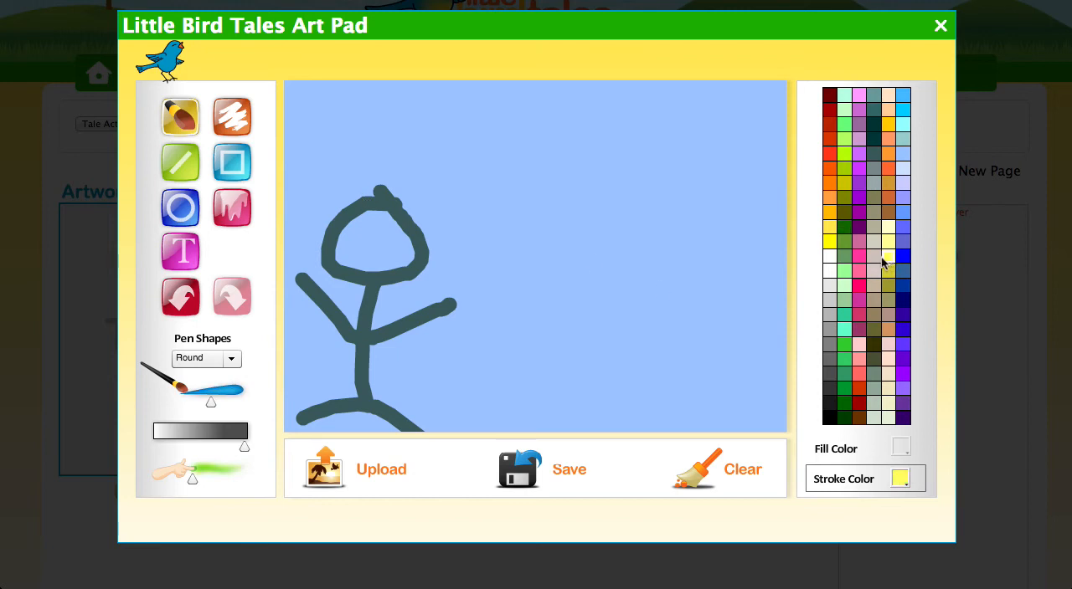
{"action": "mouse_move", "coordinate": [369, 191]}
{"action": "left_mouse_down"}
{"action": "mouse_move", "coordinate": [335, 207]}
{"action": "mouse_move", "coordinate": [335, 243]}
{"action": "mouse_move", "coordinate": [287, 306]}
{"action": "left_mouse_up"}
{"action": "mouse_move", "coordinate": [379, 208]}
{"action": "left_mouse_down"}
{"action": "mouse_move", "coordinate": [407, 204]}
{"action": "mouse_move", "coordinate": [428, 234]}
{"action": "mouse_move", "coordinate": [439, 326]}
{"action": "left_mouse_up"}
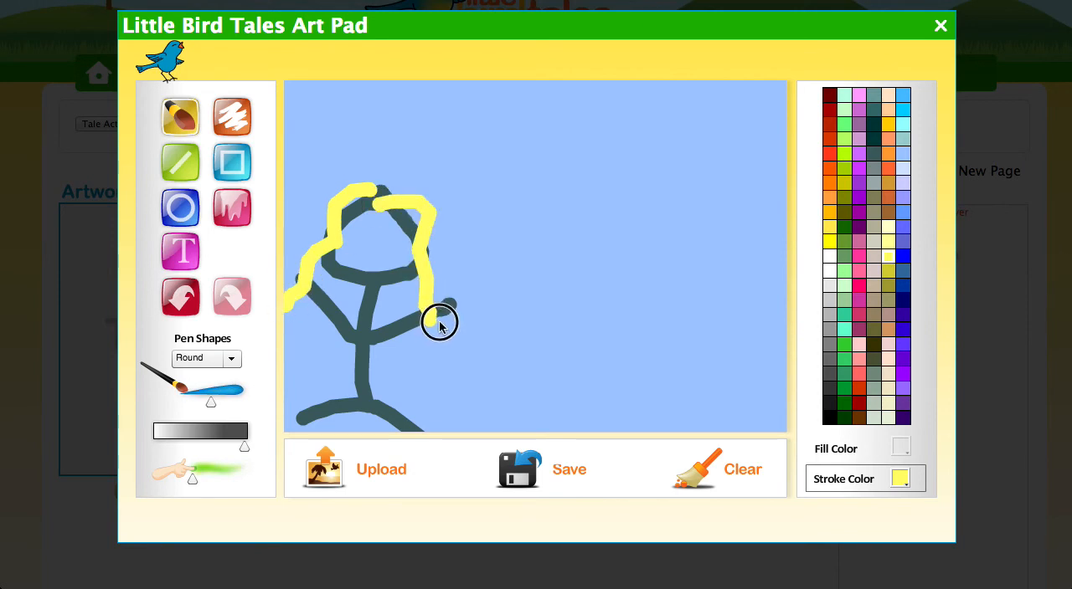
Paint two eyes and a wide smile on the stick figure's face in bright blue.
{"action": "left_click", "coordinate": [844, 242]}
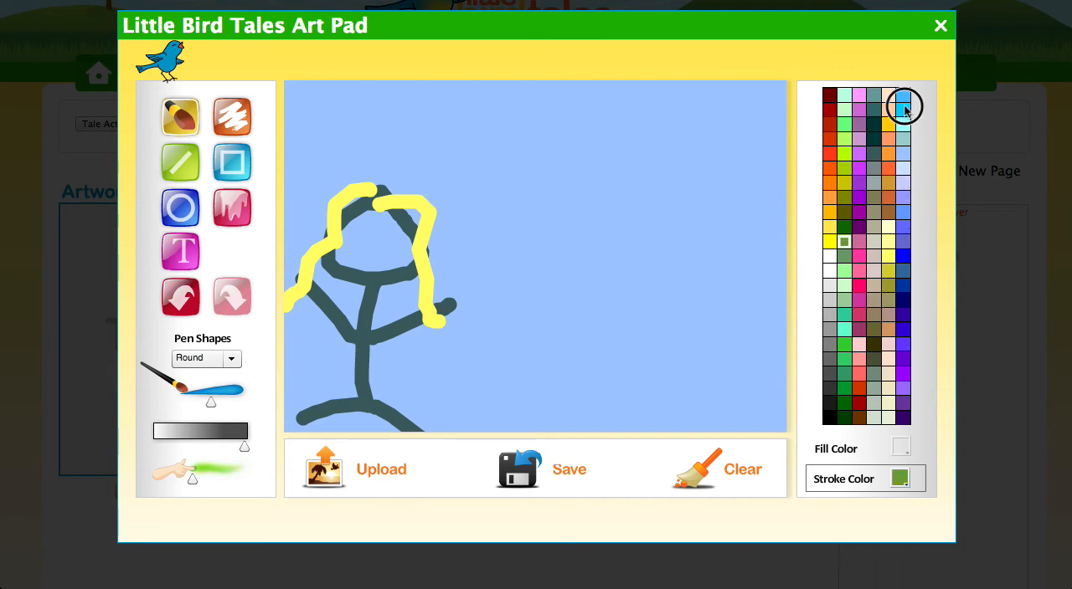
{"action": "left_click", "coordinate": [378, 227]}
{"action": "left_click", "coordinate": [351, 241]}
{"action": "mouse_move", "coordinate": [352, 245]}
{"action": "left_mouse_down"}
{"action": "mouse_move", "coordinate": [377, 276]}
{"action": "mouse_move", "coordinate": [407, 232]}
{"action": "left_mouse_up"}
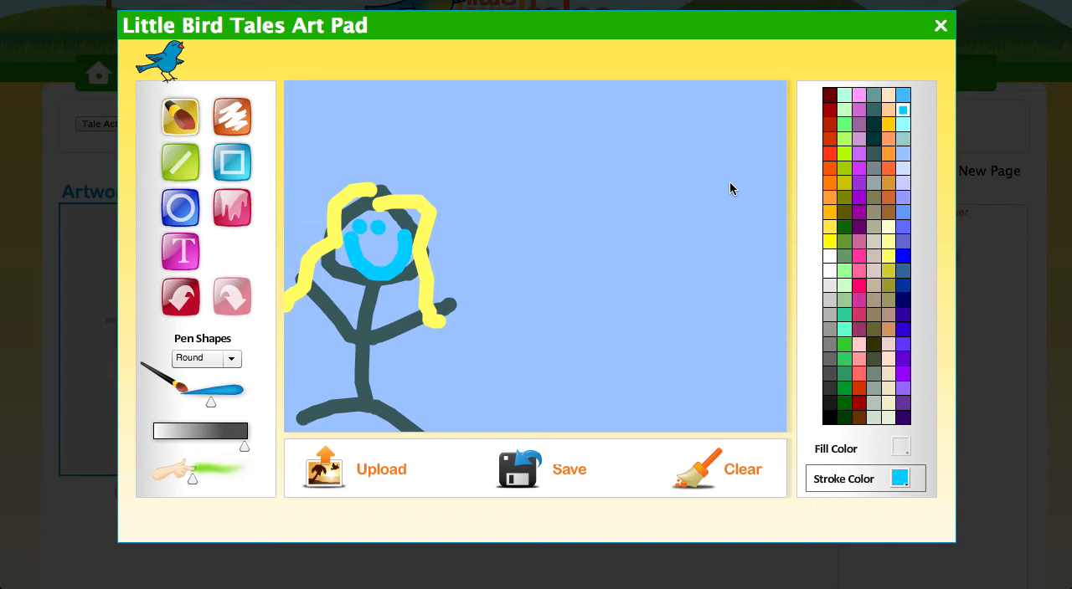
Paint two curved recycling arrows in bright green to the right of the stick figure's head.
{"action": "left_click", "coordinate": [841, 345]}
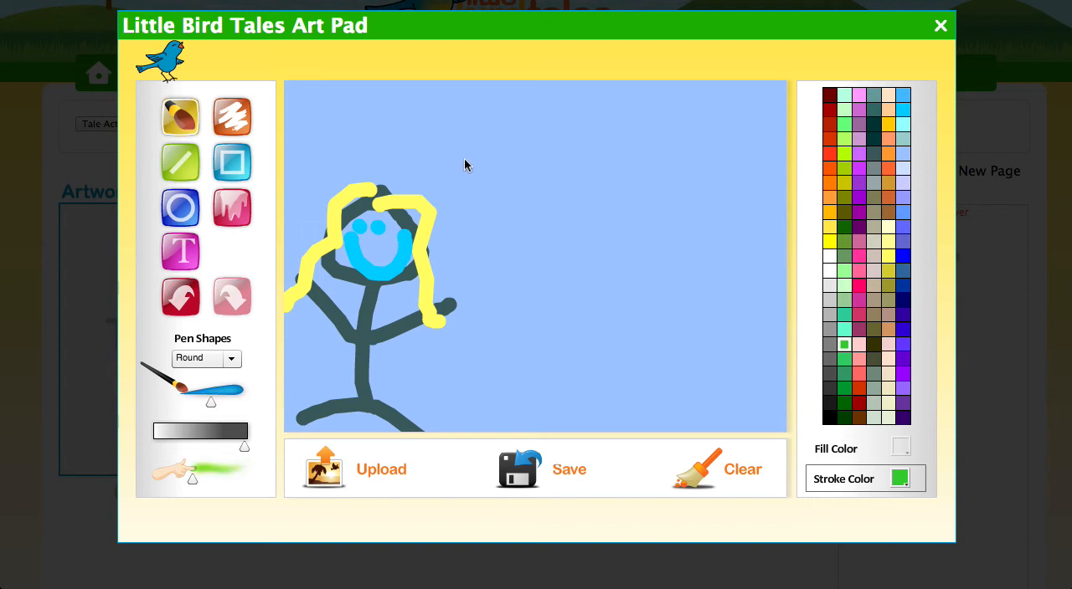
{"action": "mouse_move", "coordinate": [460, 171]}
{"action": "left_mouse_down"}
{"action": "mouse_move", "coordinate": [496, 145]}
{"action": "mouse_move", "coordinate": [524, 148]}
{"action": "mouse_move", "coordinate": [555, 192]}
{"action": "mouse_move", "coordinate": [534, 190]}
{"action": "mouse_move", "coordinate": [577, 207]}
{"action": "mouse_move", "coordinate": [583, 147]}
{"action": "left_mouse_up"}
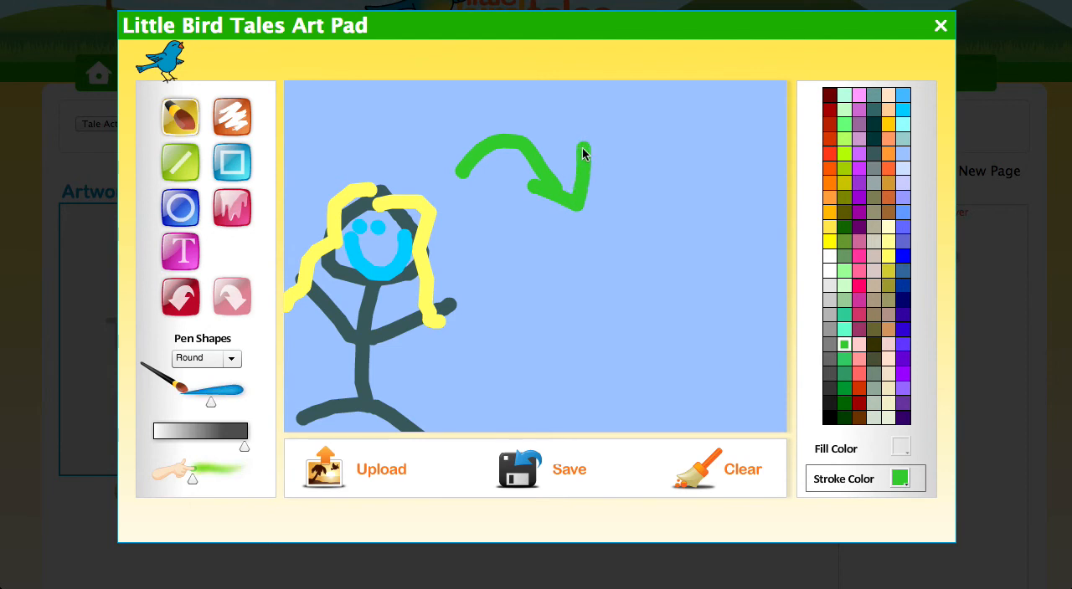
{"action": "mouse_move", "coordinate": [579, 223]}
{"action": "left_mouse_down"}
{"action": "mouse_move", "coordinate": [580, 262]}
{"action": "mouse_move", "coordinate": [544, 294]}
{"action": "mouse_move", "coordinate": [499, 287]}
{"action": "mouse_move", "coordinate": [478, 261]}
{"action": "mouse_move", "coordinate": [483, 250]}
{"action": "mouse_move", "coordinate": [467, 288]}
{"action": "left_mouse_up"}
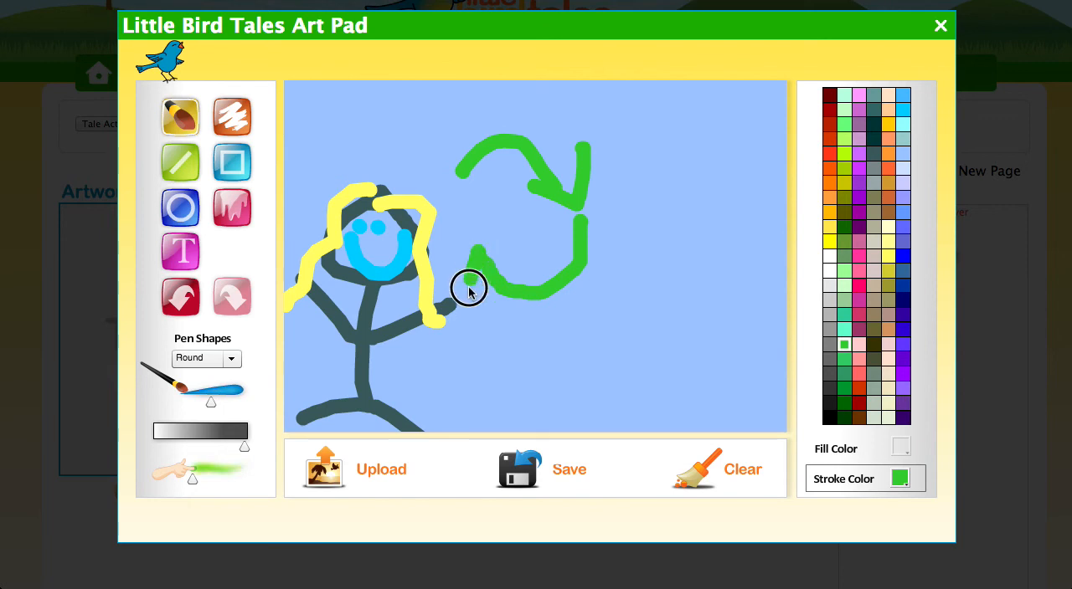
{"action": "left_click_drag", "start_coordinate": [478, 251], "coordinate": [519, 267]}
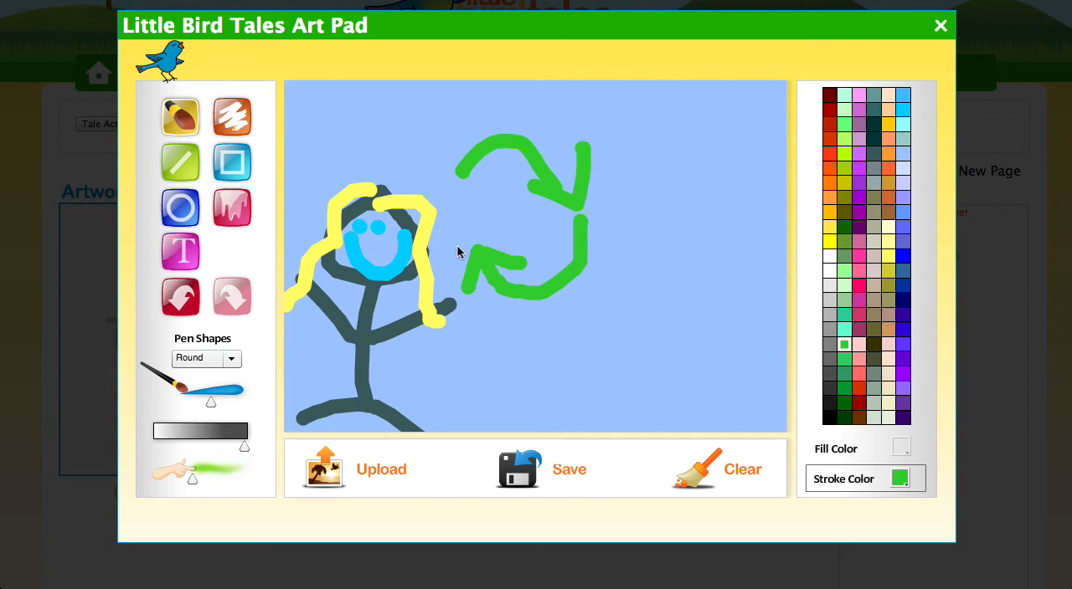
Paint a third bright green arrow on the open side of the recycling symbol, between the other arrows and the figure's head.
{"action": "mouse_move", "coordinate": [447, 249]}
{"action": "left_mouse_down"}
{"action": "mouse_move", "coordinate": [446, 194]}
{"action": "mouse_move", "coordinate": [457, 191]}
{"action": "mouse_move", "coordinate": [412, 184]}
{"action": "mouse_move", "coordinate": [482, 221]}
{"action": "left_mouse_up"}
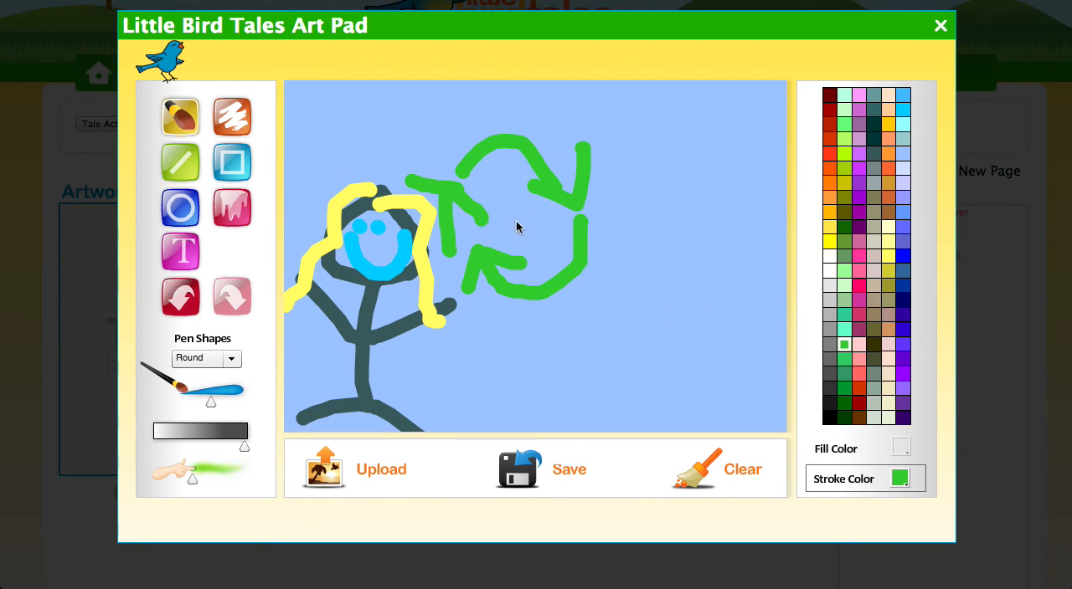
Set up the Text tool with the Comic Sans font at size 14.
{"action": "left_click", "coordinate": [180, 251]}
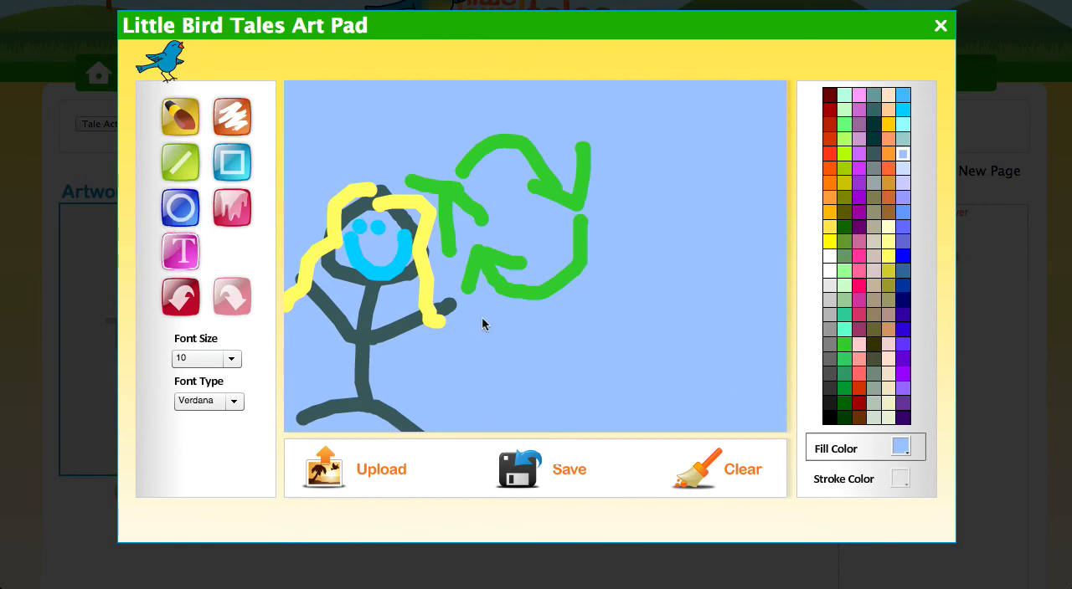
{"action": "left_click", "coordinate": [210, 360]}
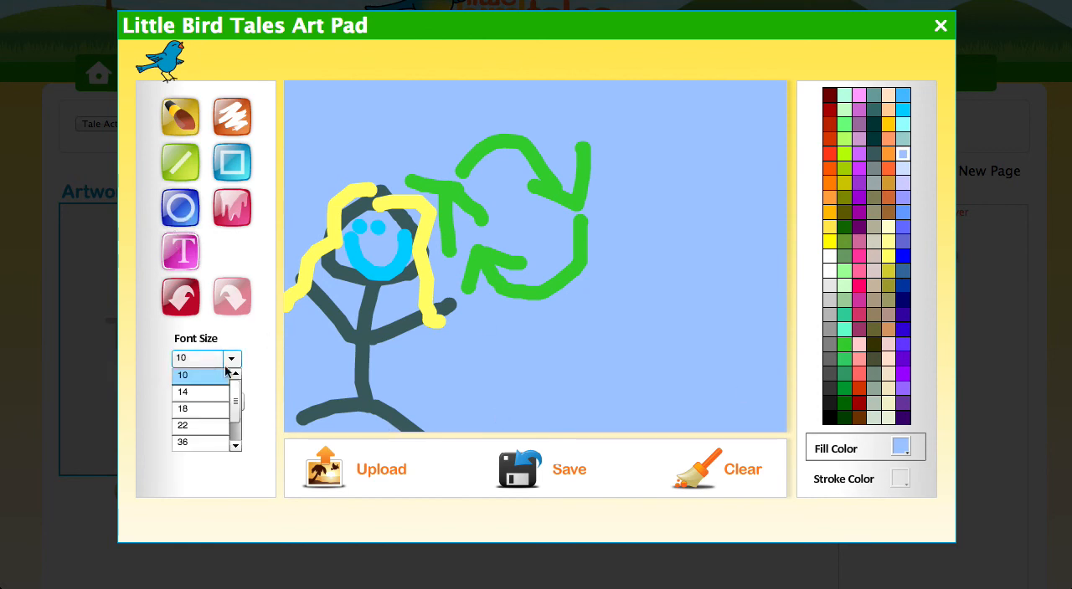
{"action": "left_click", "coordinate": [196, 409]}
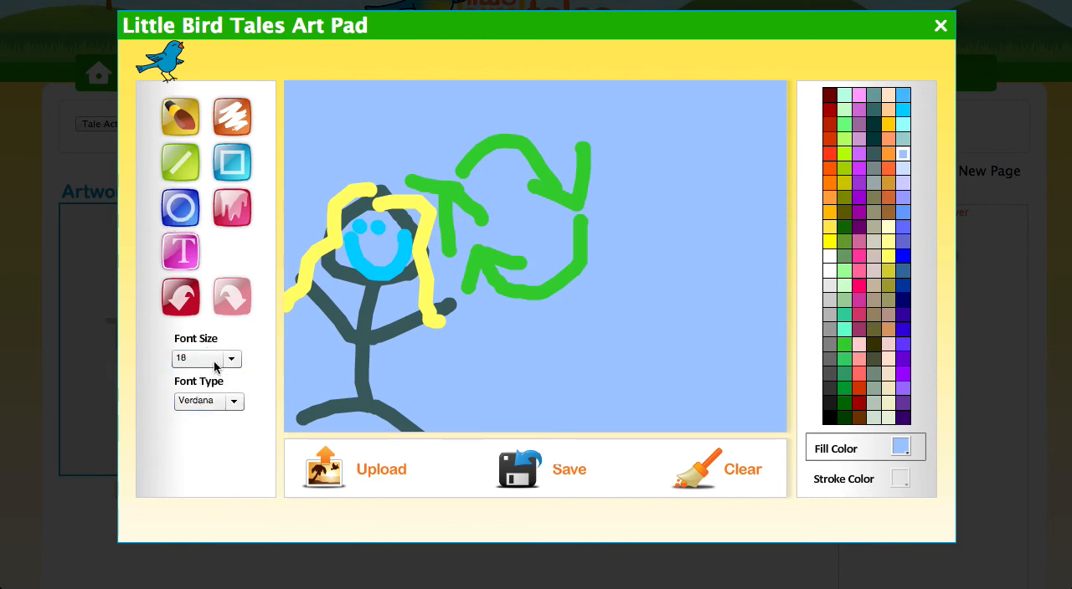
{"action": "left_click", "coordinate": [211, 361]}
{"action": "left_click", "coordinate": [203, 392]}
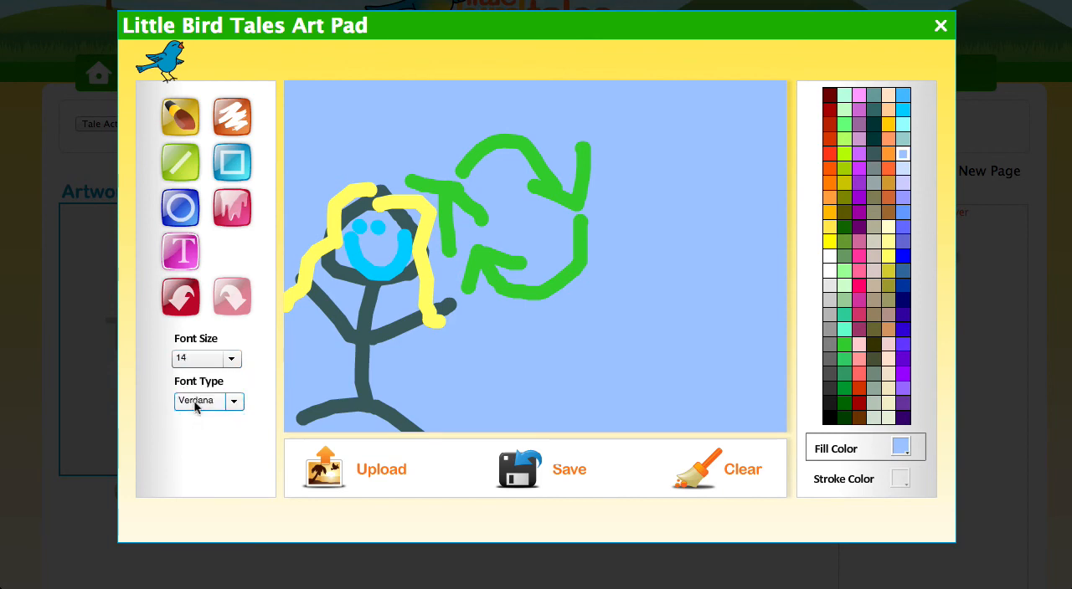
{"action": "left_click", "coordinate": [196, 406]}
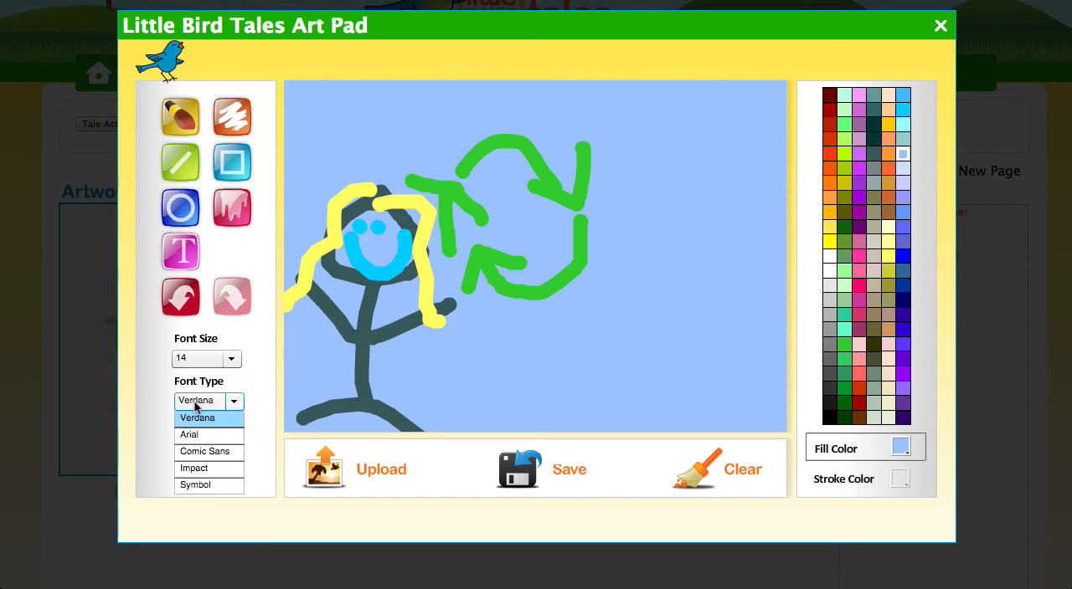
{"action": "left_click", "coordinate": [209, 452]}
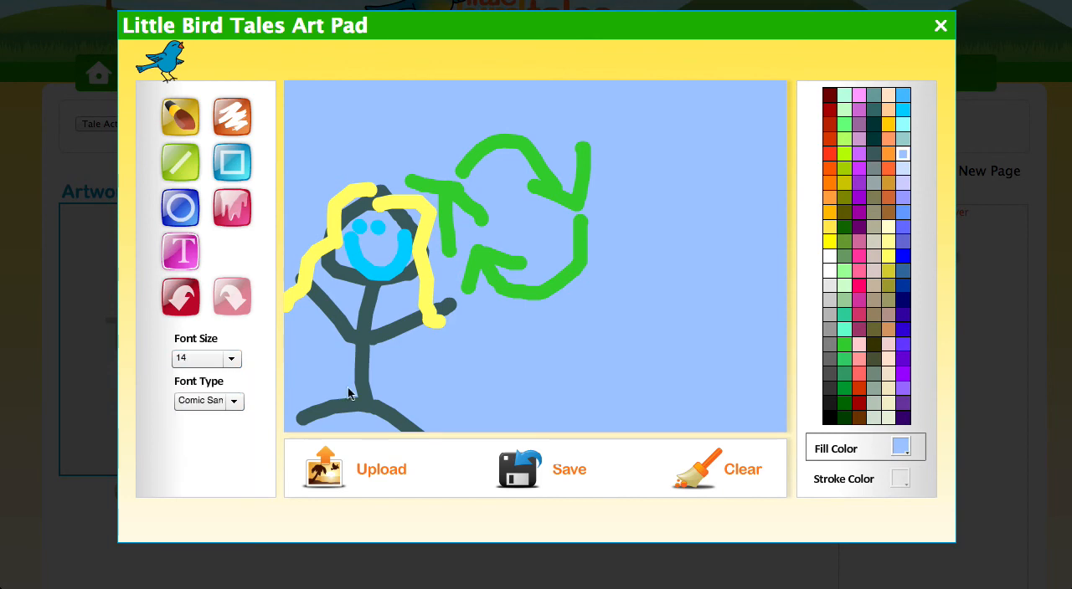
Set the text fill color to purple and the font size to 22 for a caption below the recycling arrows.
{"action": "left_click", "coordinate": [621, 124]}
{"action": "left_click", "coordinate": [478, 352]}
{"action": "left_click", "coordinate": [859, 213]}
{"action": "left_click", "coordinate": [492, 355]}
{"action": "type", "text": "s"}
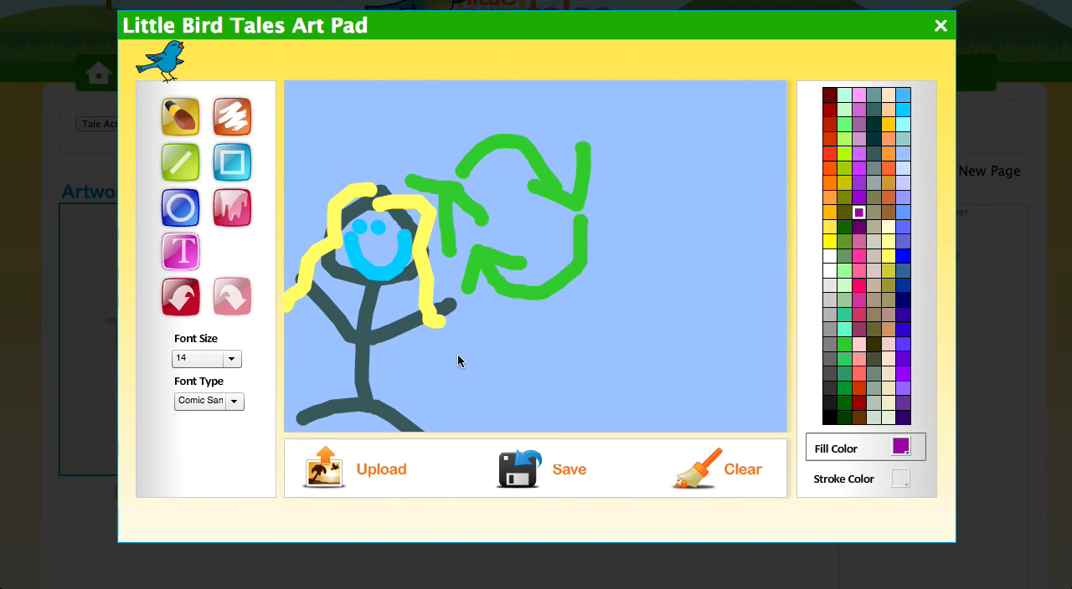
{"action": "left_click", "coordinate": [235, 362]}
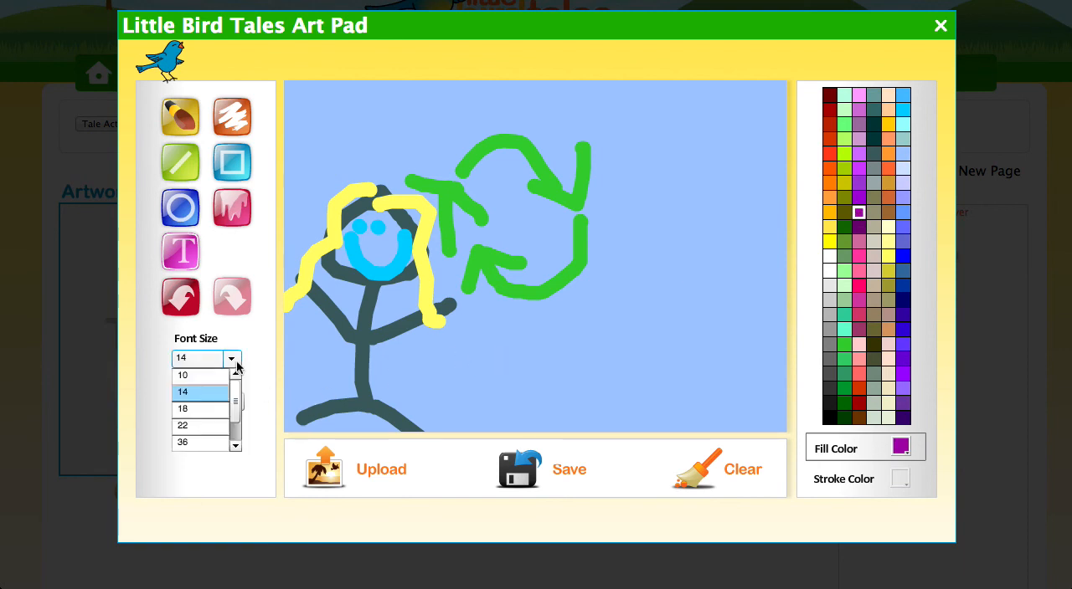
{"action": "left_click", "coordinate": [193, 427]}
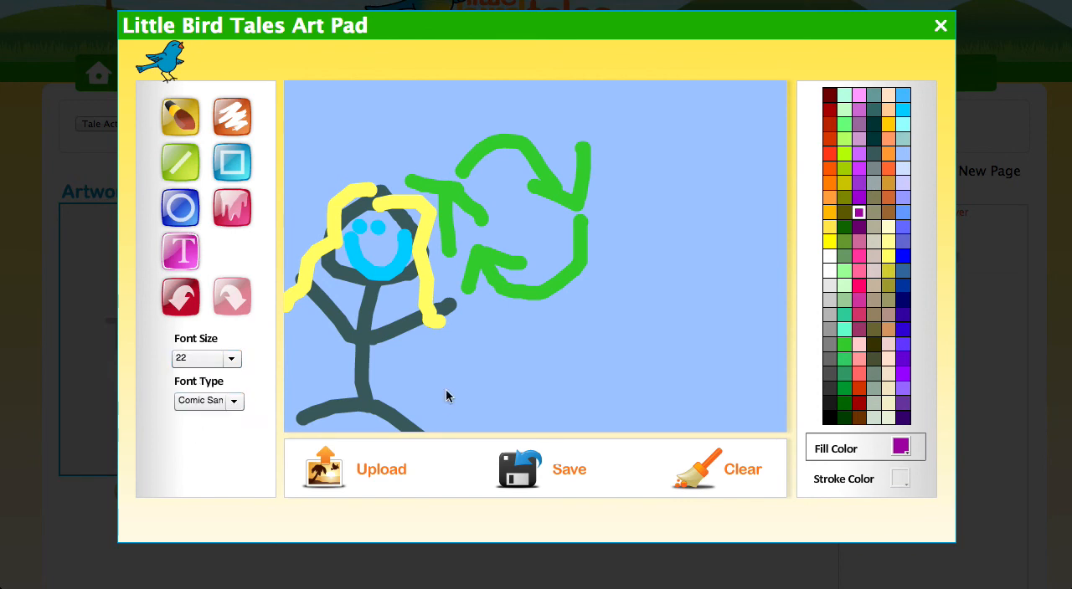
Add the caption "Sally is a star citizen because she recycles." below the recycling arrows.
{"action": "type", "text": "s"}
{"action": "type", "text": "ally"}
{"action": "type", "text": "ly"}
{"action": "type", "text": " is a "}
{"action": "type", "text": "star"}
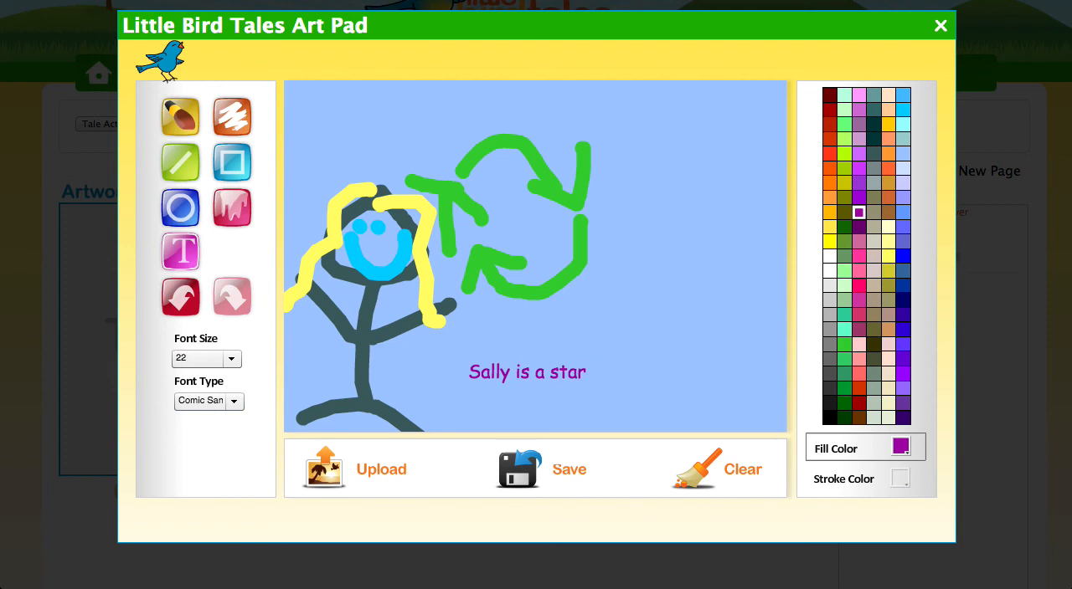
{"action": "type", "text": " citizen becaus"}
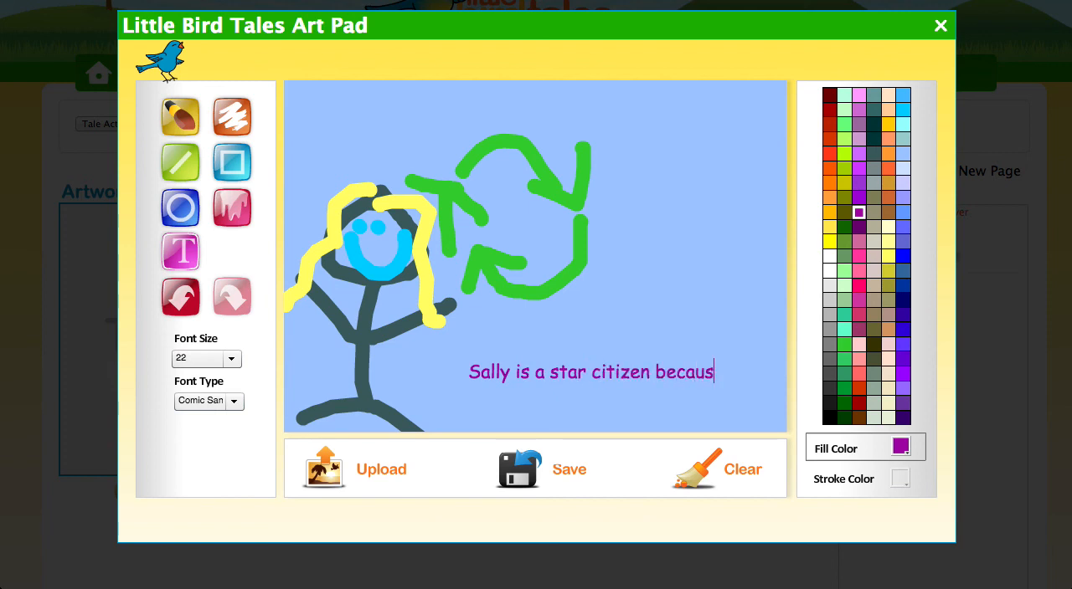
{"action": "type", "text": "e she recycles."}
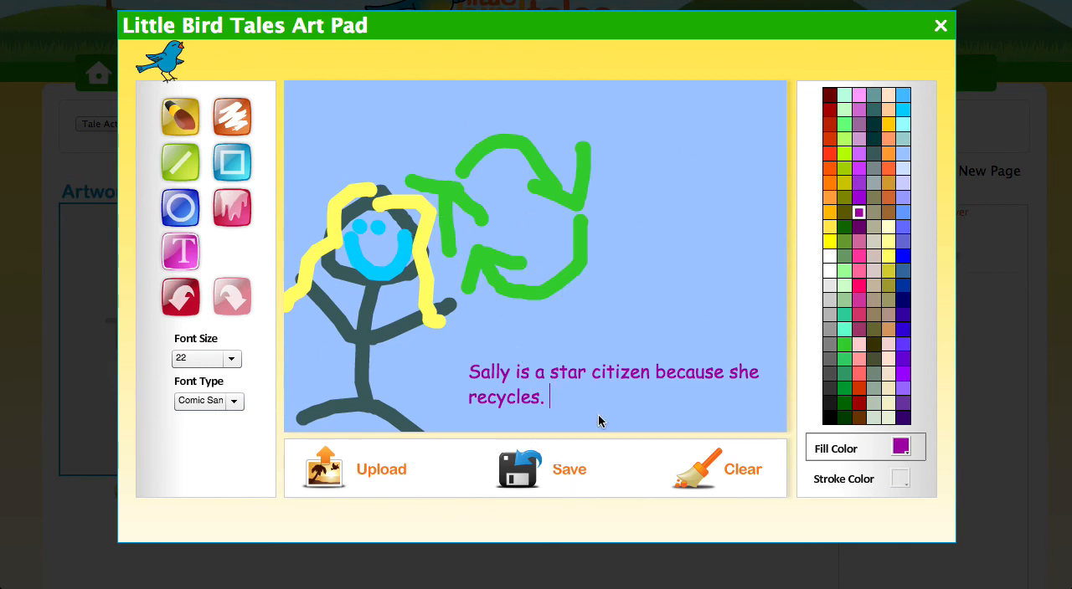
Save the finished drawing as the page's artwork, close the art pad and save the new page to the tale.
{"action": "left_click", "coordinate": [552, 473]}
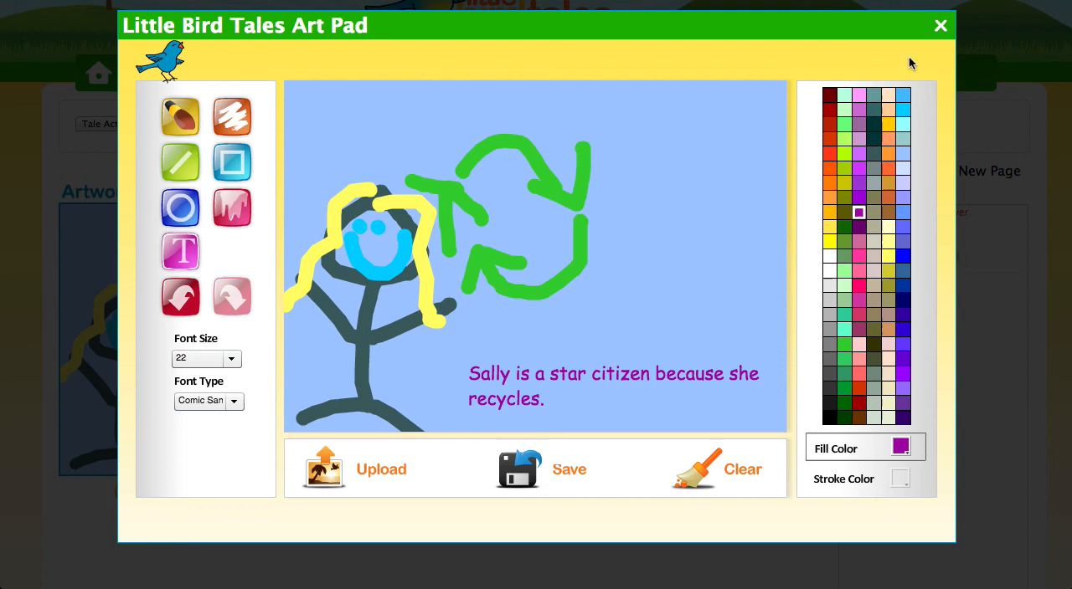
{"action": "left_click", "coordinate": [940, 27]}
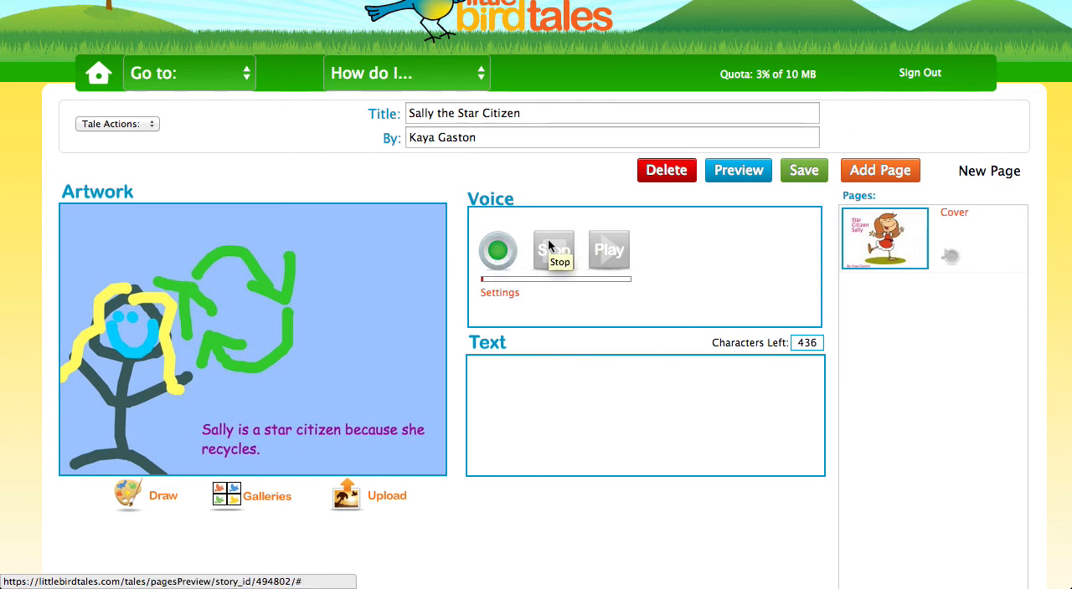
{"action": "left_click", "coordinate": [798, 172]}
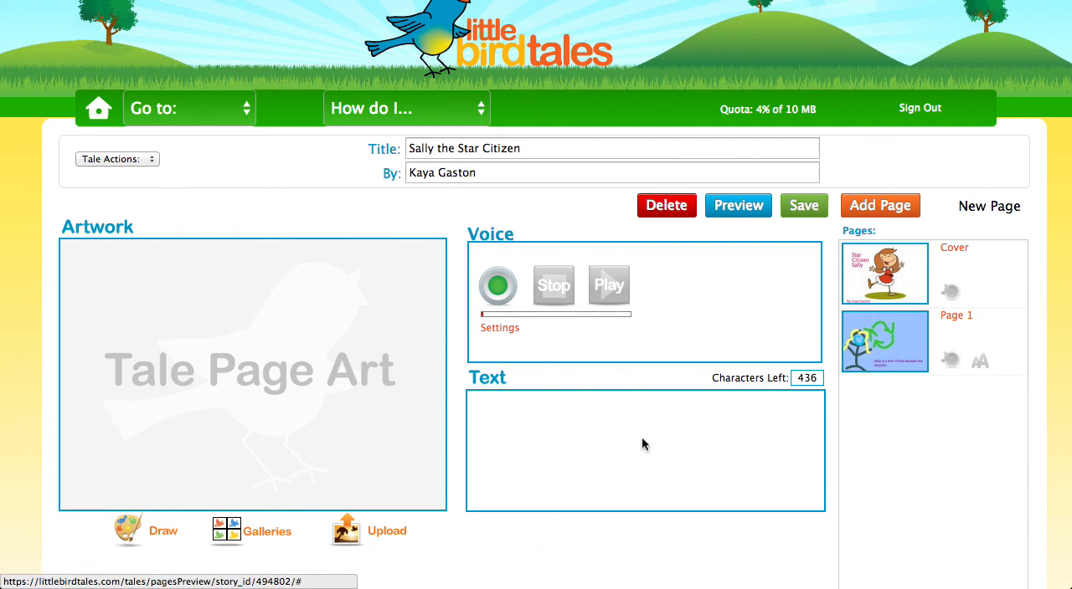
Preview the tale "Sally the Star Citizen" and close the preview.
{"action": "left_click", "coordinate": [751, 216]}
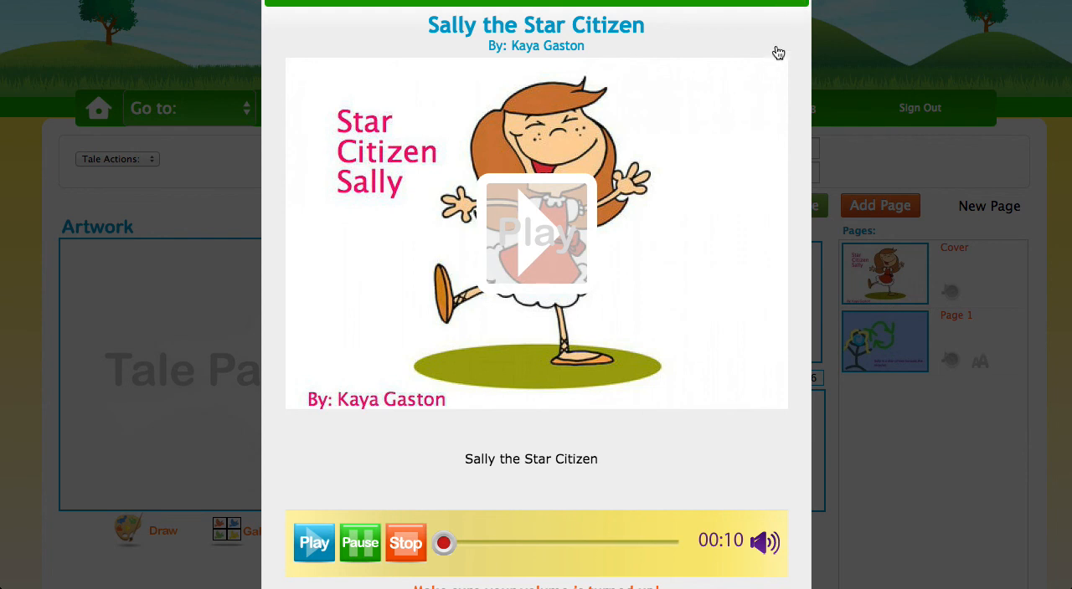
{"action": "left_click", "coordinate": [797, 10]}
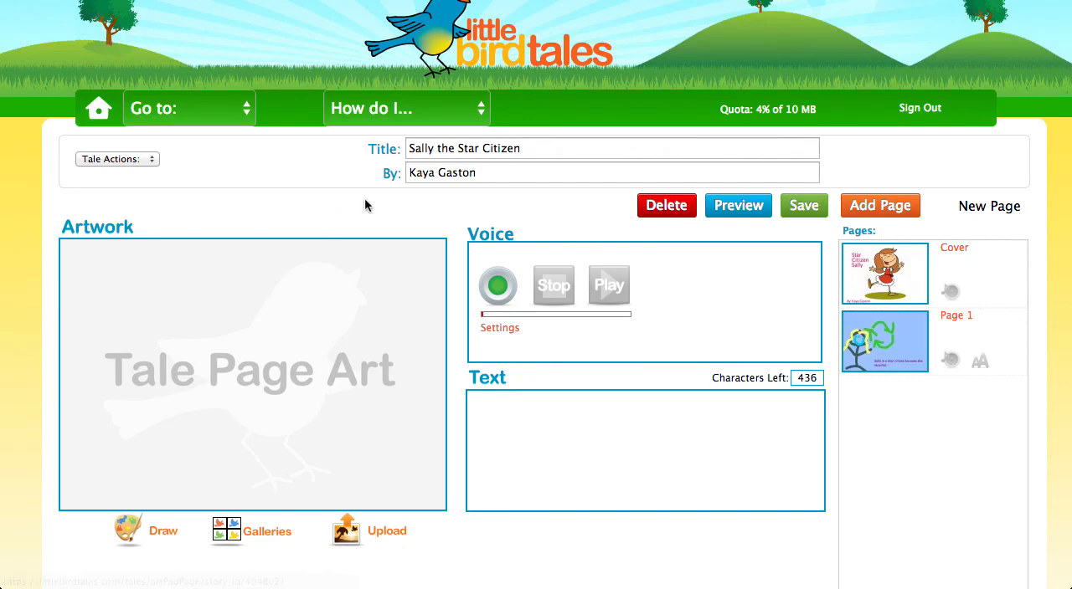